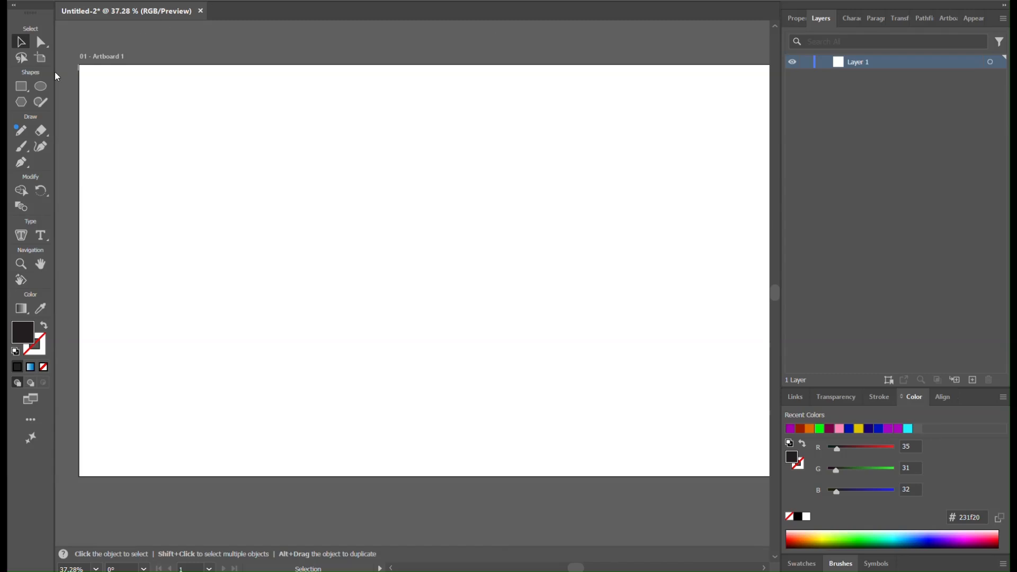
Step: Add the text MEGA in black on the upper middle of the artboard
click(43, 236)
click(366, 205)
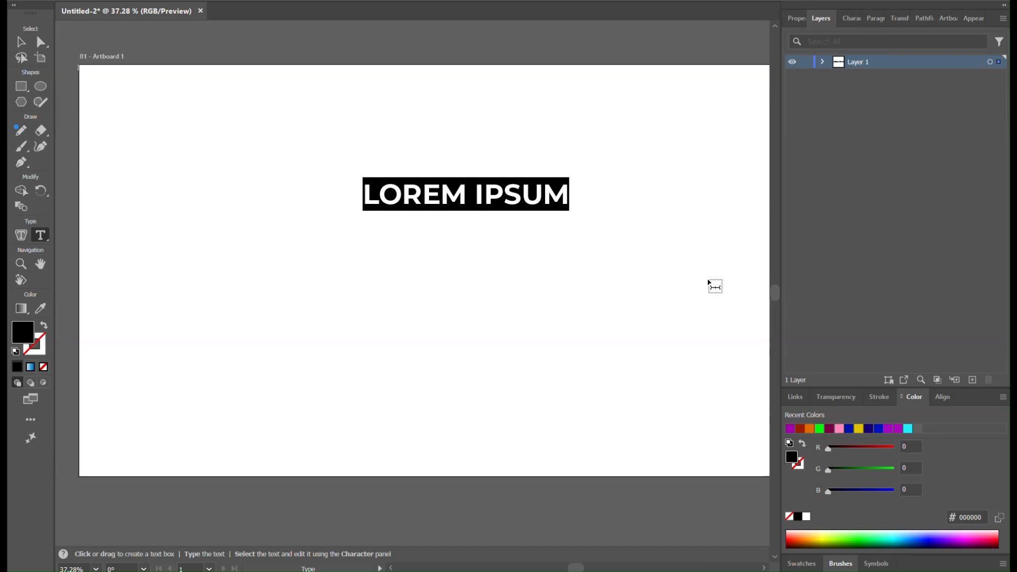
text(MEGA)
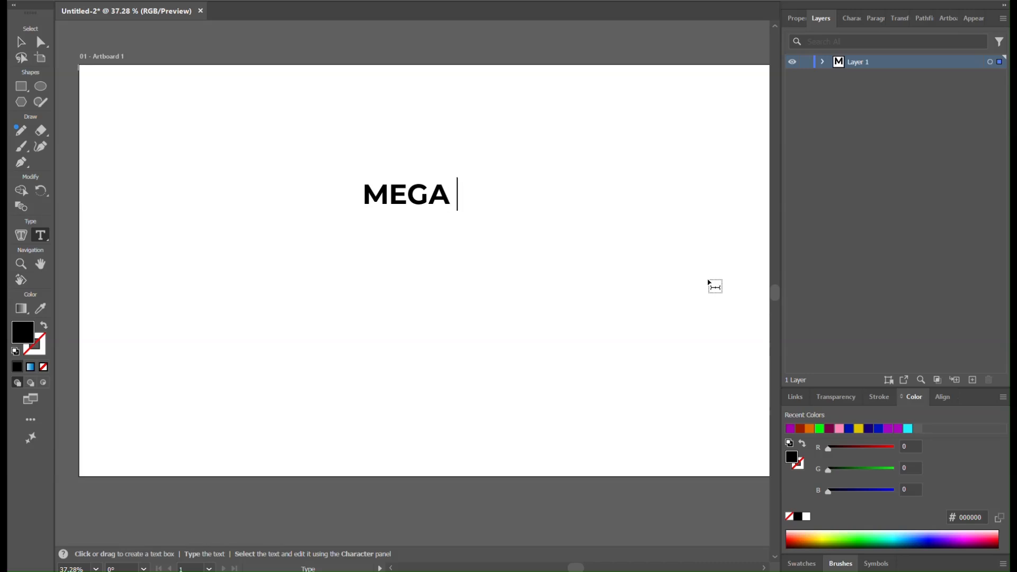
text( SALE)
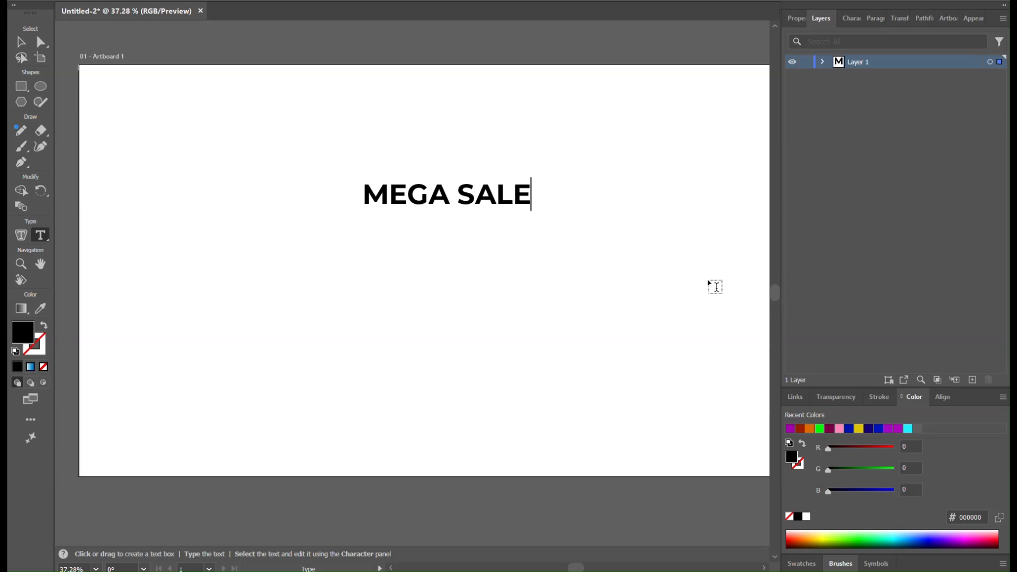
key(BackSpace)
key(BackSpace)
key(BackSpace)
key(BackSpace)
key(BackSpace)
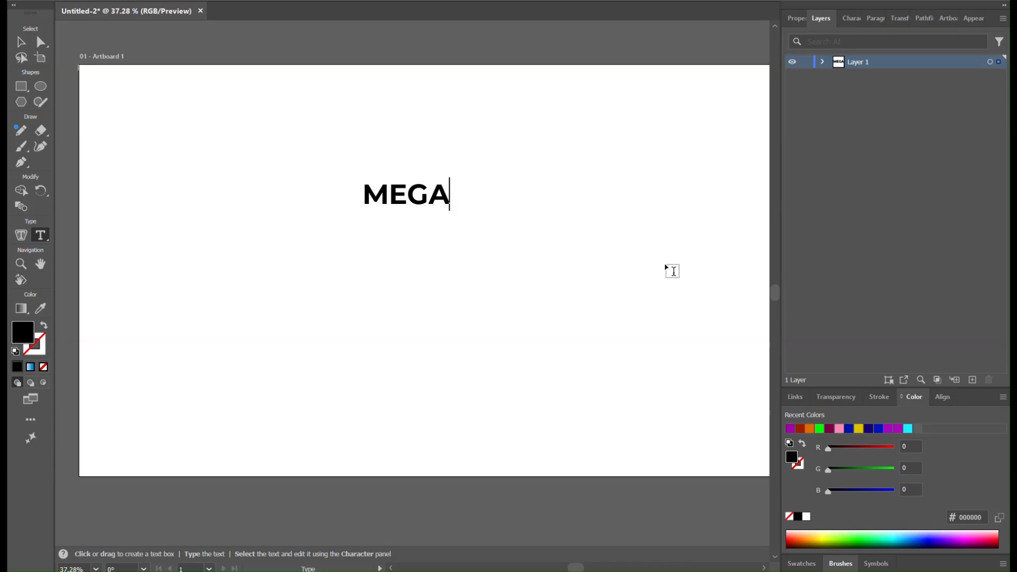
click(20, 41)
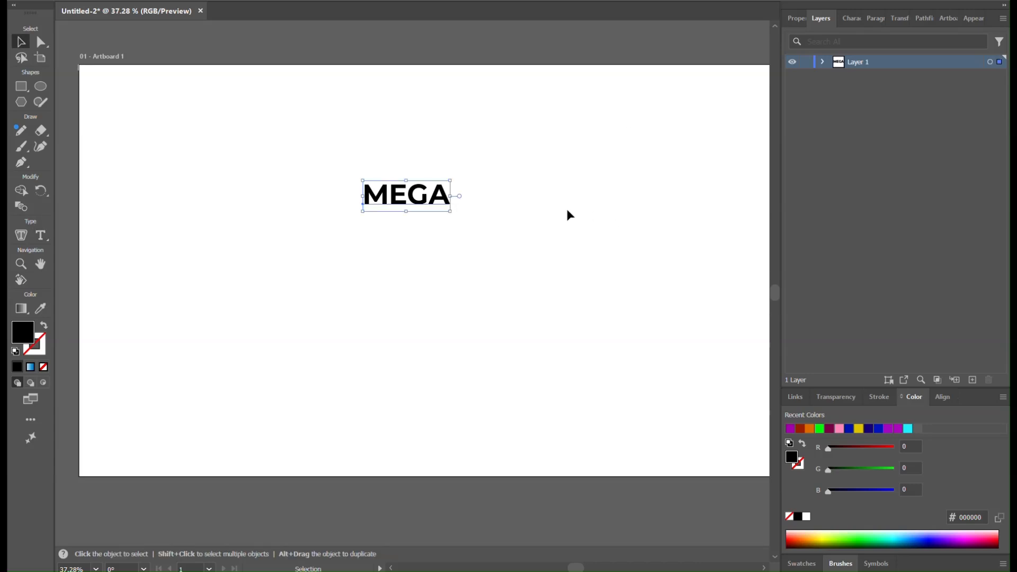
Step: Enlarge the MEGA text to a little under half the artboard's width and center it horizontally and vertically on the artboard
drag(450, 211, 682, 392)
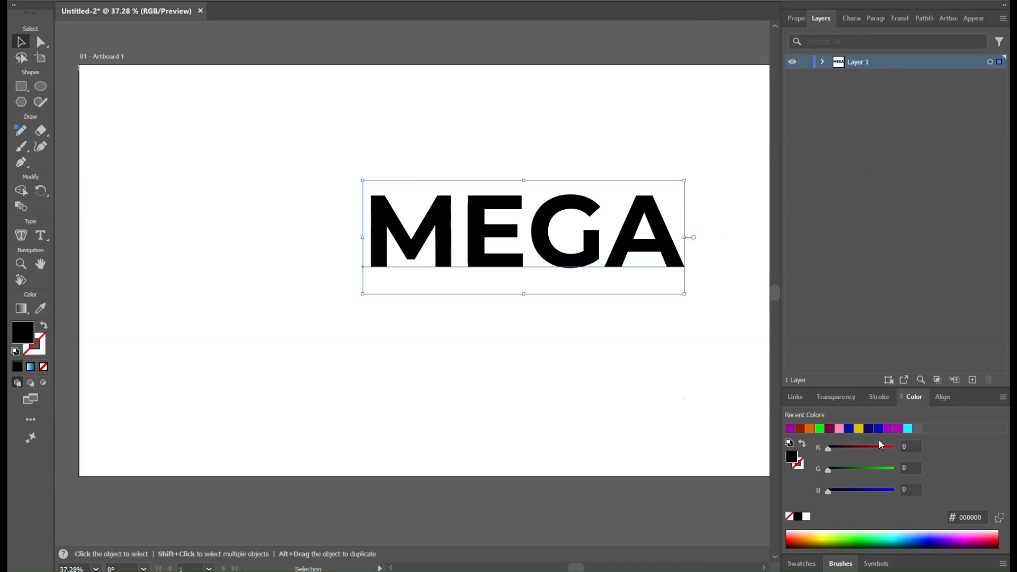
click(945, 398)
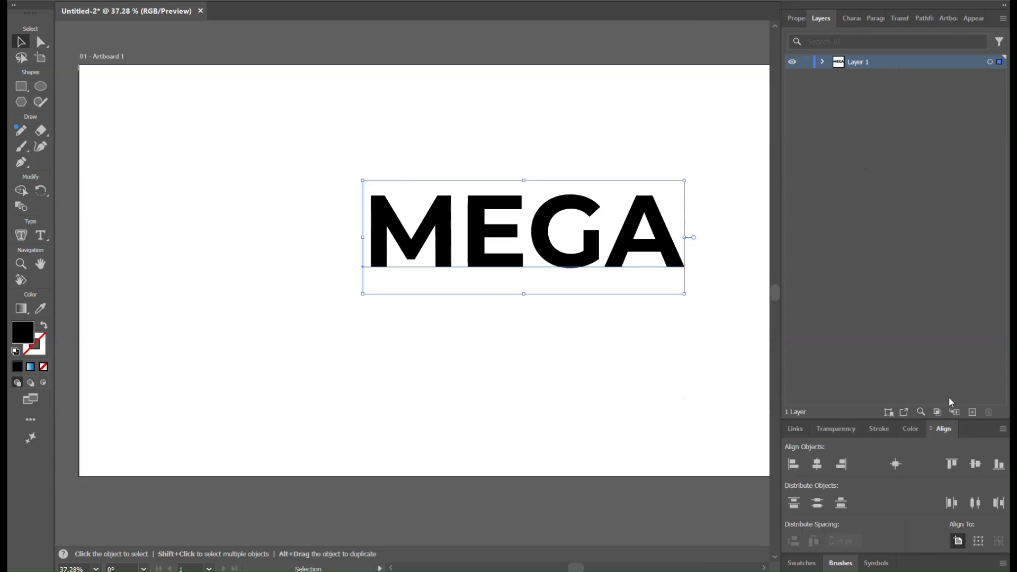
click(819, 465)
click(975, 464)
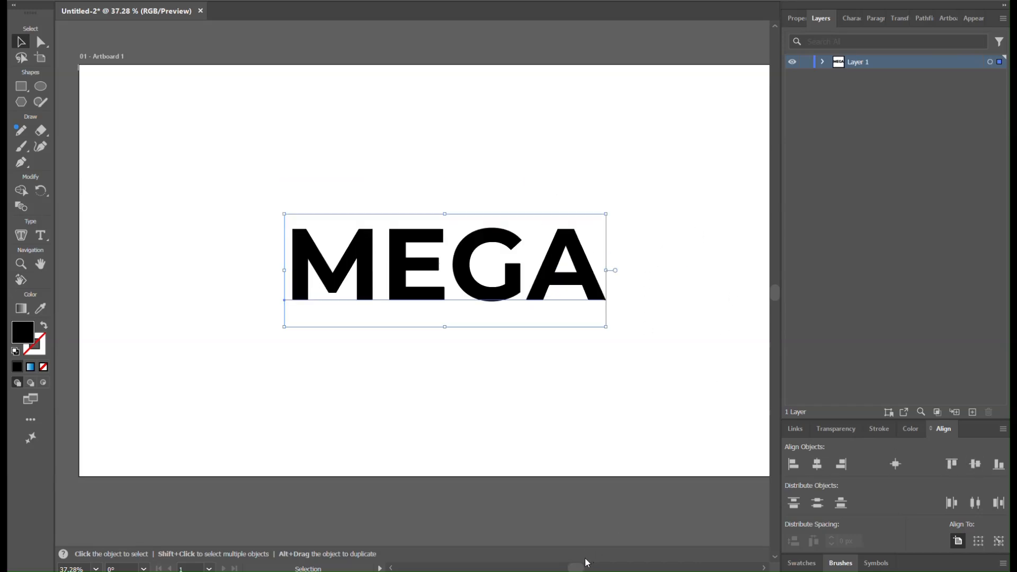
Step: Apply an Arch warp effect to the MEGA text with a horizontal bend of 13%
key(ctrl+minus)
click(635, 327)
click(470, 310)
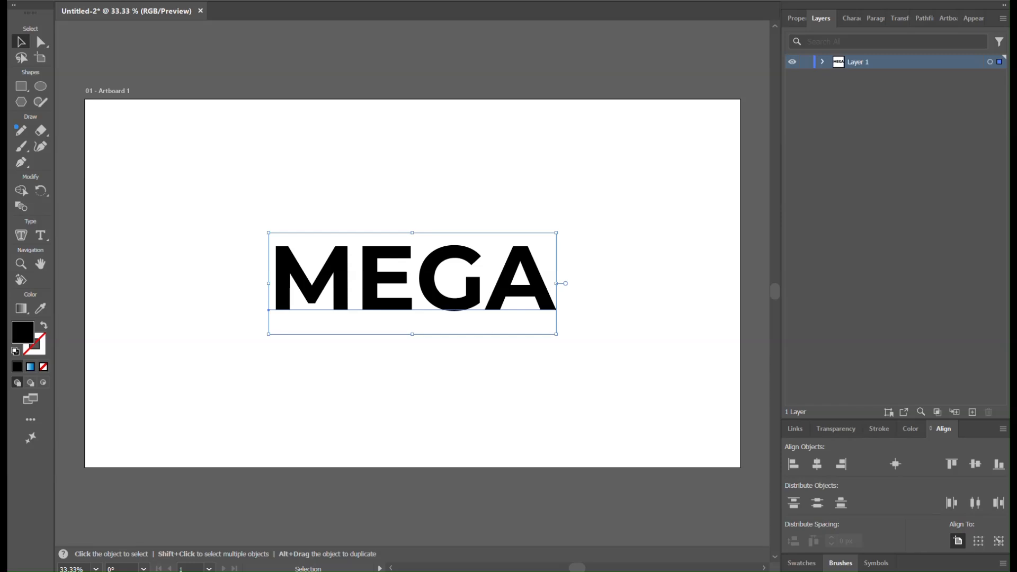
click(206, 0)
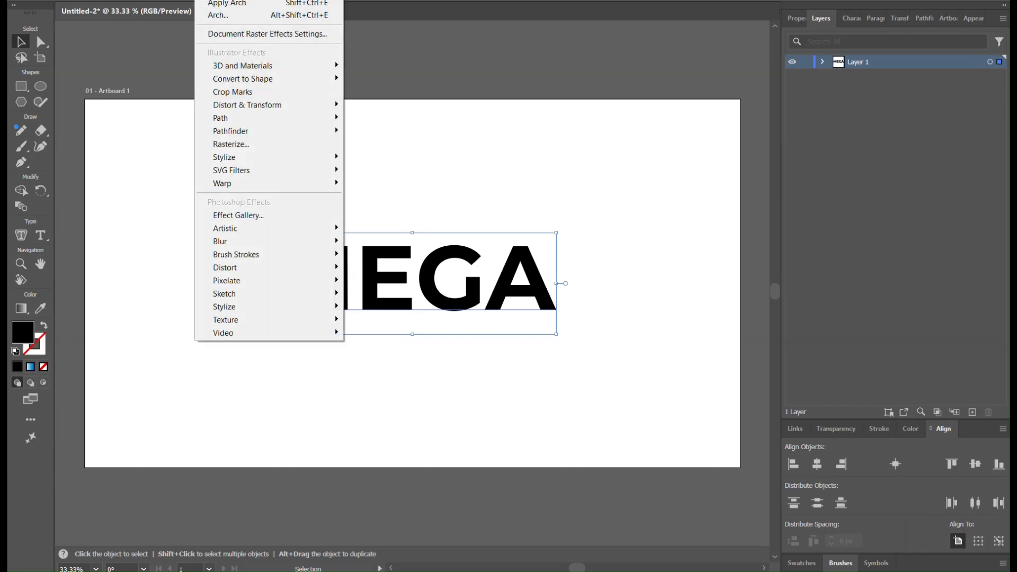
mouse_move(270, 269)
mouse_move(275, 181)
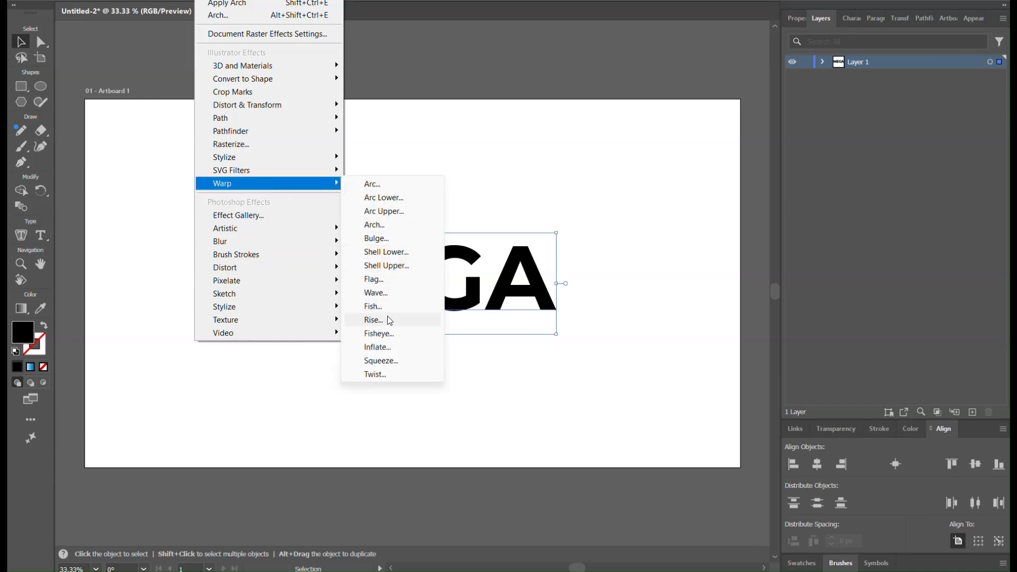
click(374, 225)
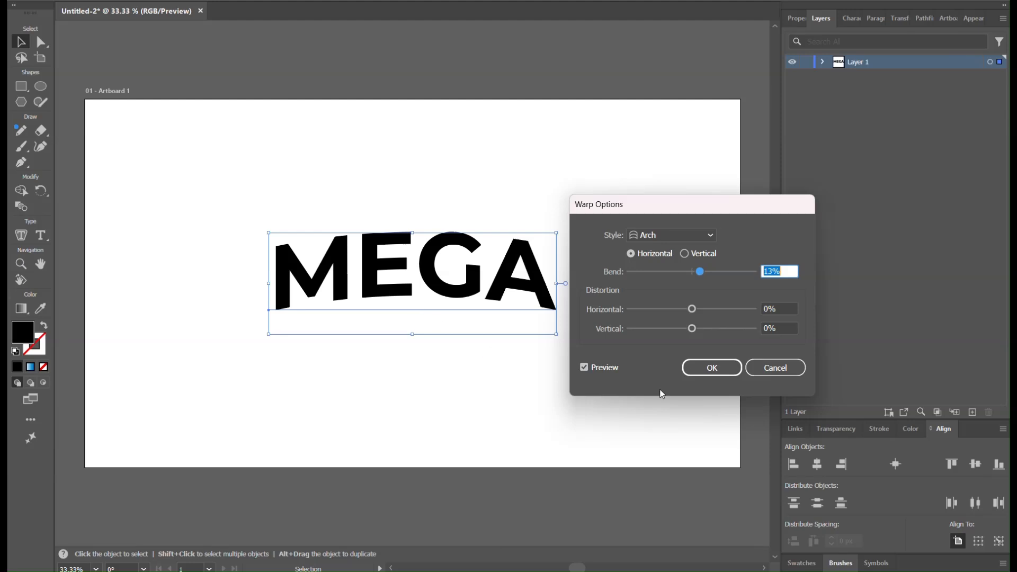
click(701, 374)
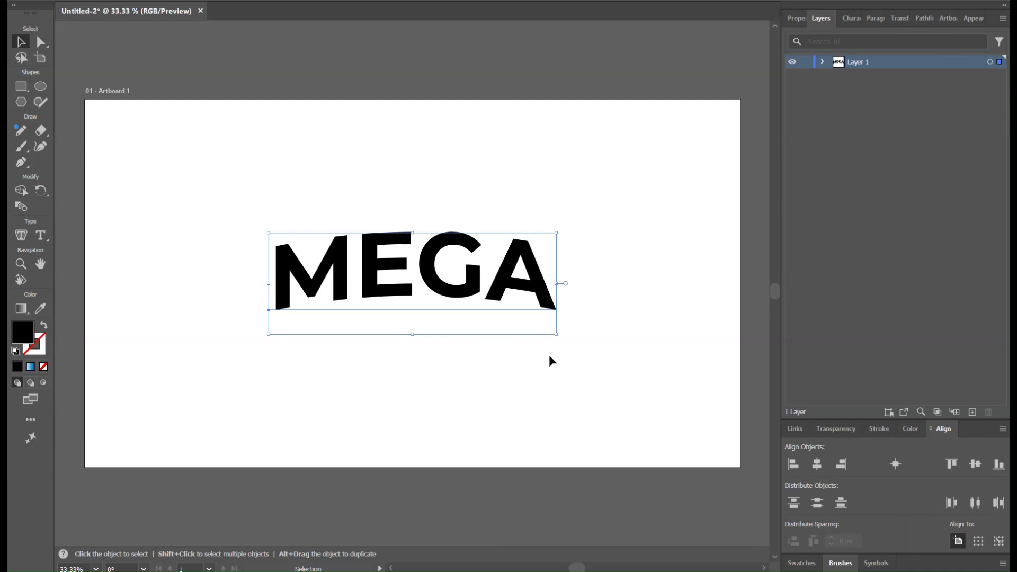
Step: Duplicate the arched MEGA text and place the copy directly above the original, outside the artboard
key(a)
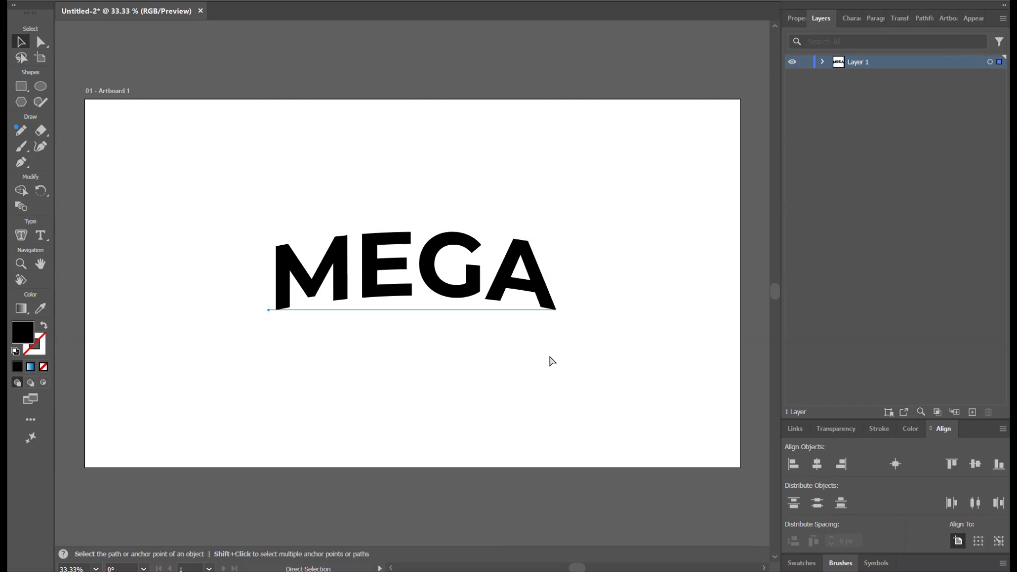
key(v)
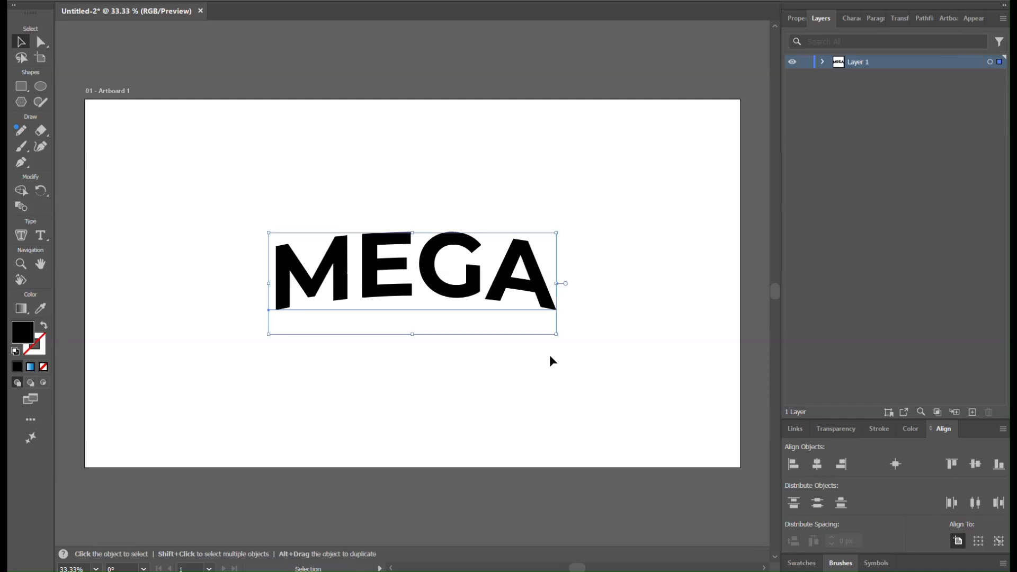
click(529, 81)
key(ctrl+v)
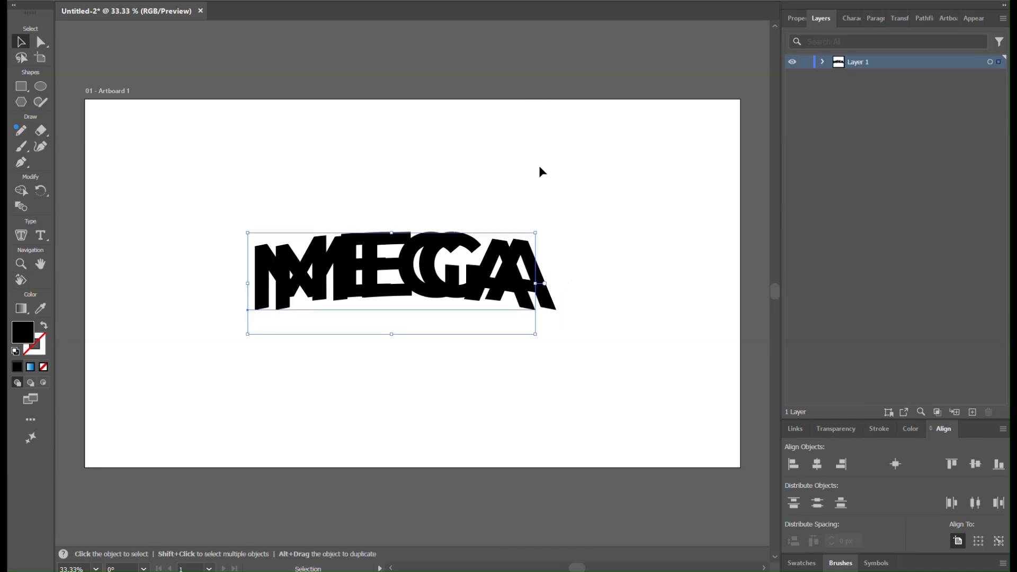
mouse_move(494, 292)
mouse_down()
mouse_move(517, 199)
mouse_move(560, 125)
mouse_move(485, 290)
mouse_up()
drag(479, 344, 523, 78)
click(597, 239)
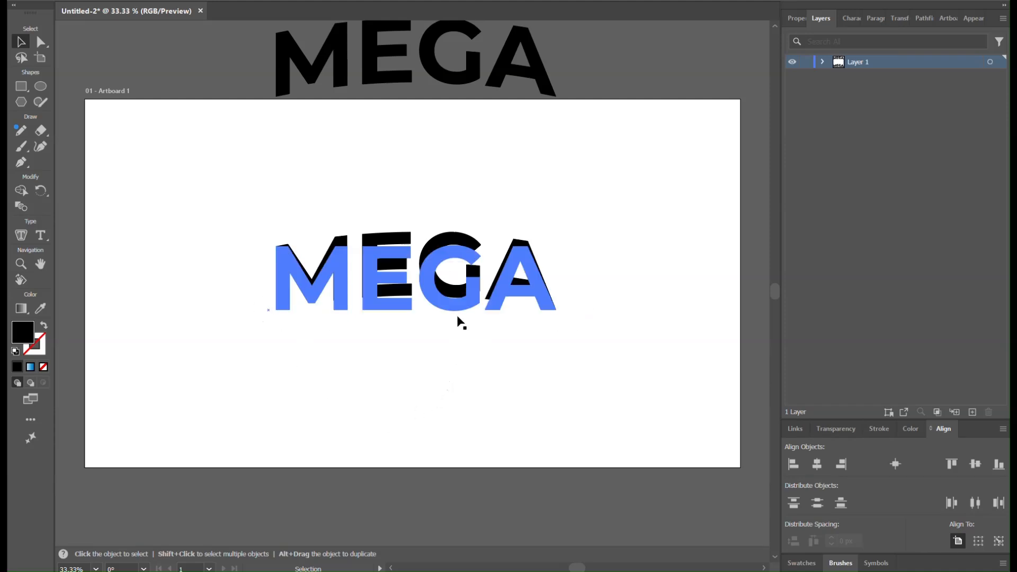
Step: Copy the artboard's MEGA text in place in front and scale the copy to a little over half size around its center
click(460, 295)
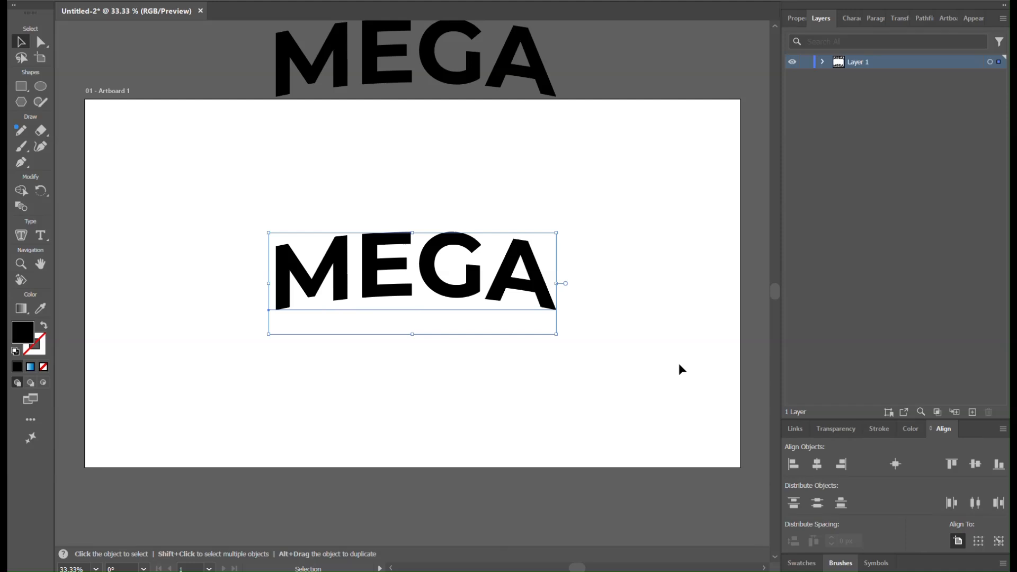
key(ctrl+c)
key(ctrl+f)
key(alt)
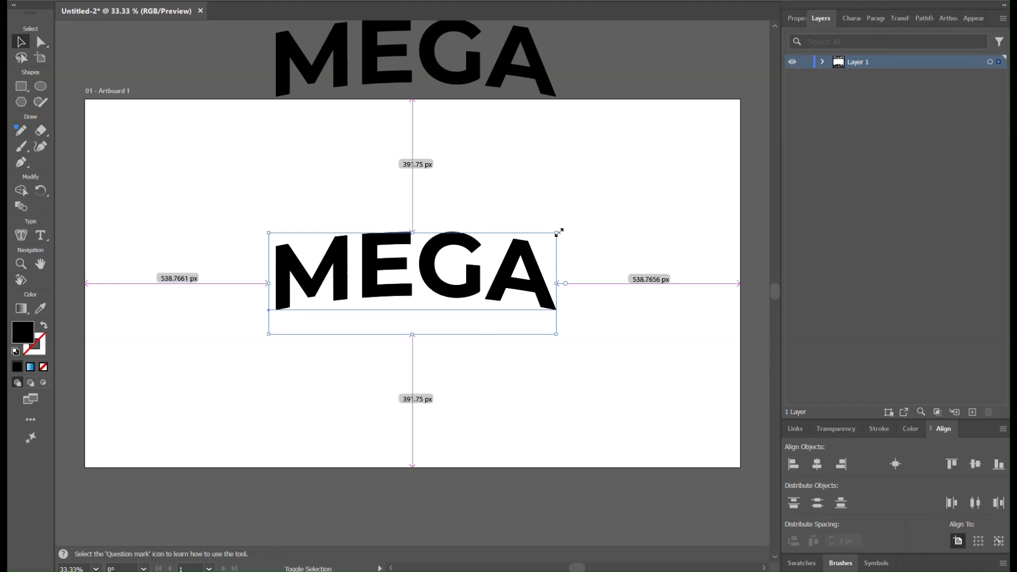
drag(559, 232, 527, 258)
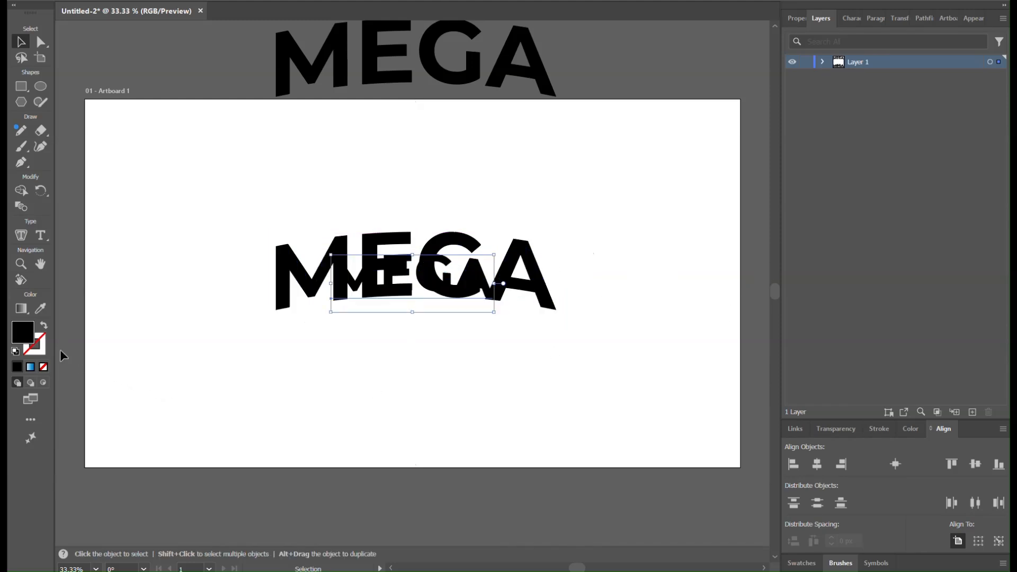
Step: Fill the smaller MEGA copy with the bright green recent color #00f706
click(911, 429)
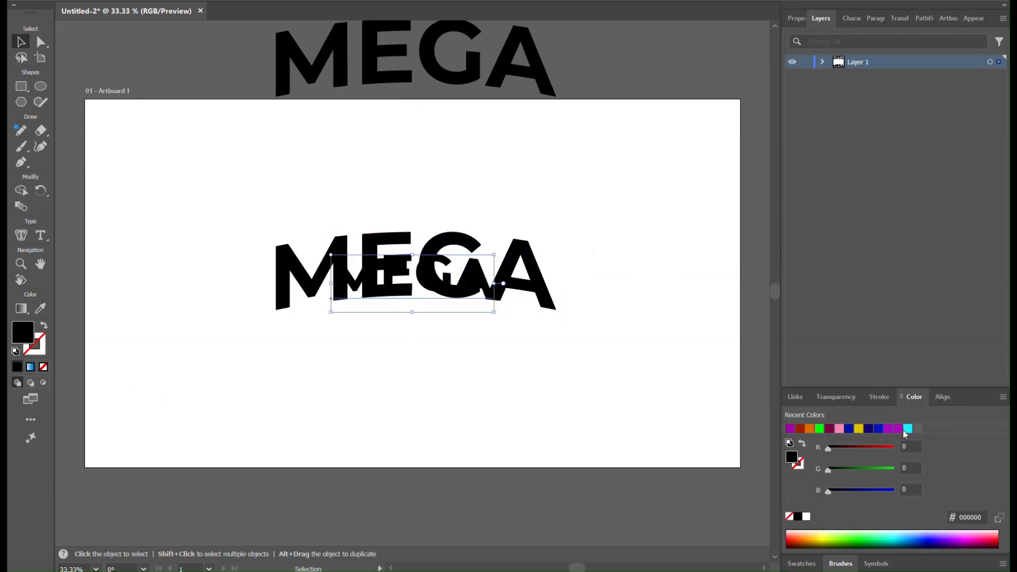
click(820, 430)
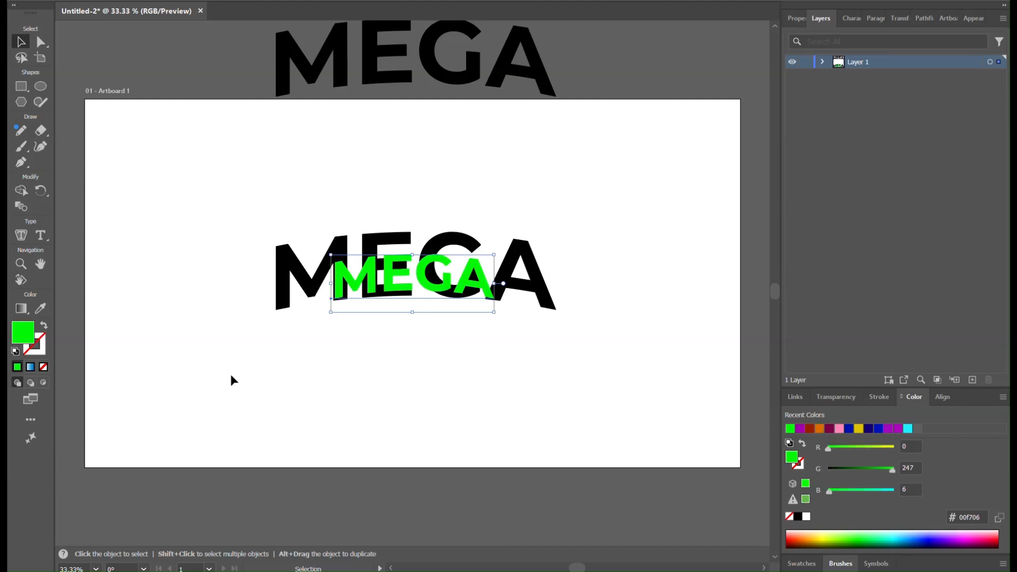
click(607, 321)
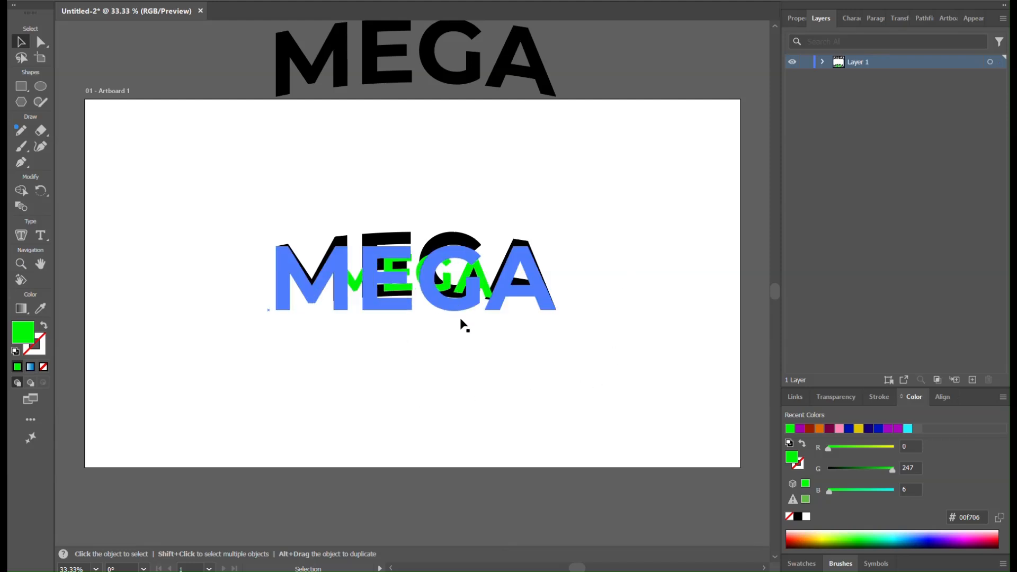
Step: Blend the large black MEGA text with the small green MEGA text using the Blend tool
click(313, 278)
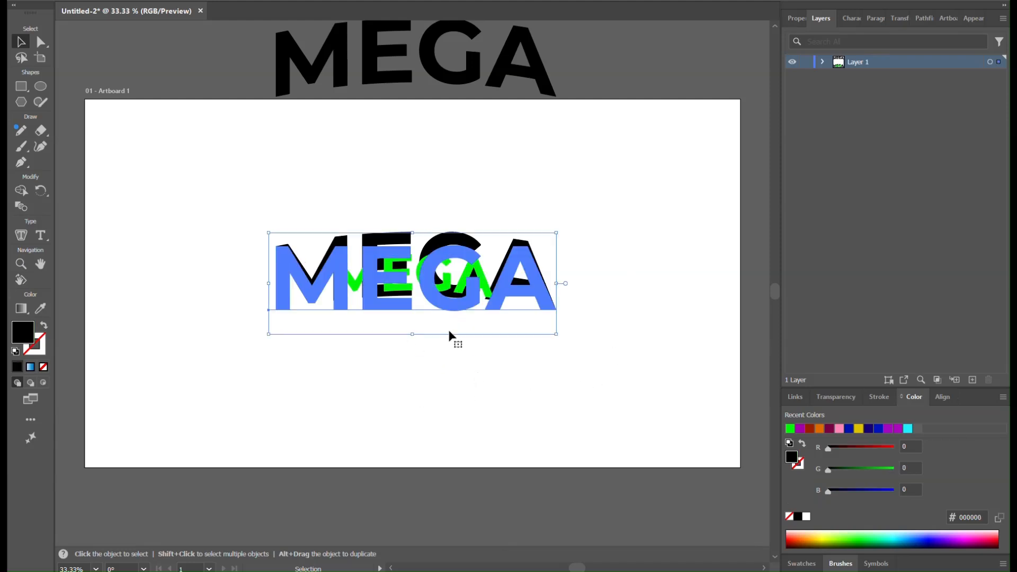
click(595, 357)
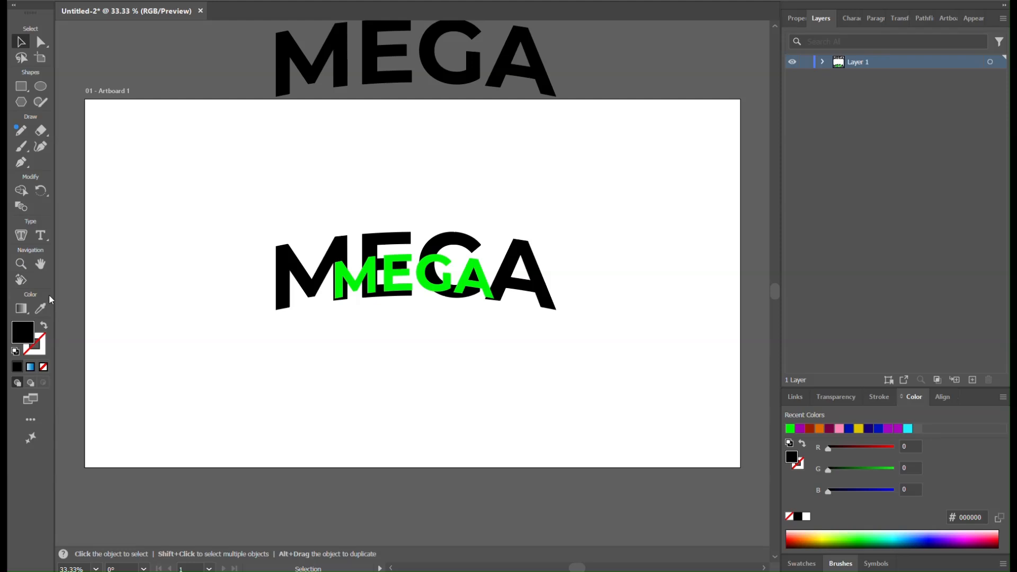
click(283, 276)
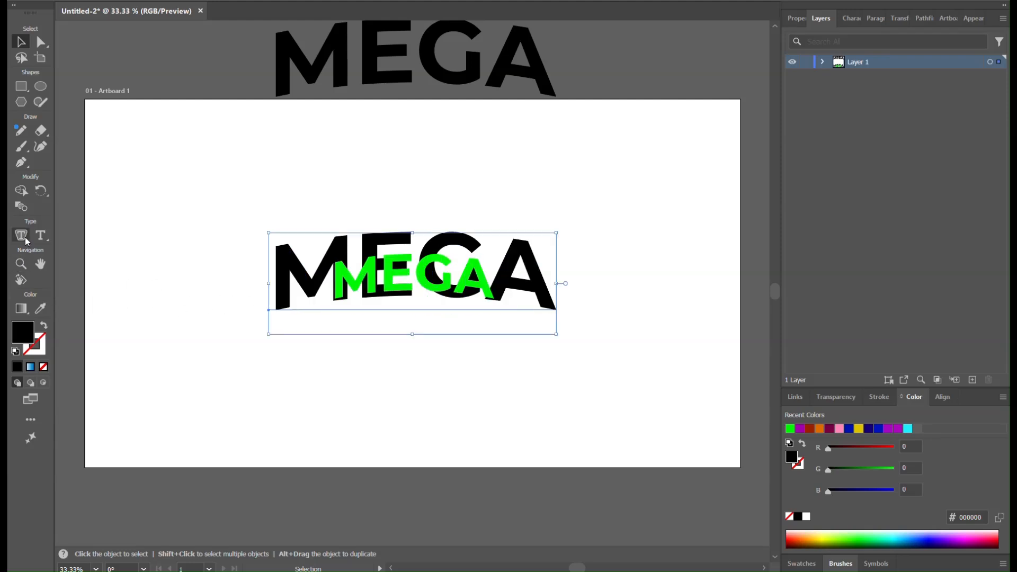
click(21, 207)
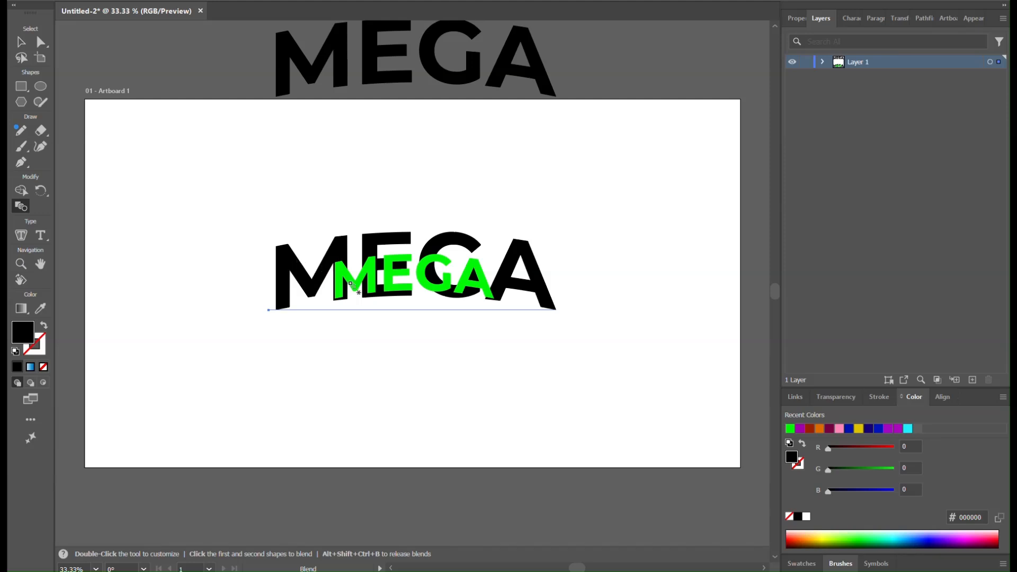
click(317, 282)
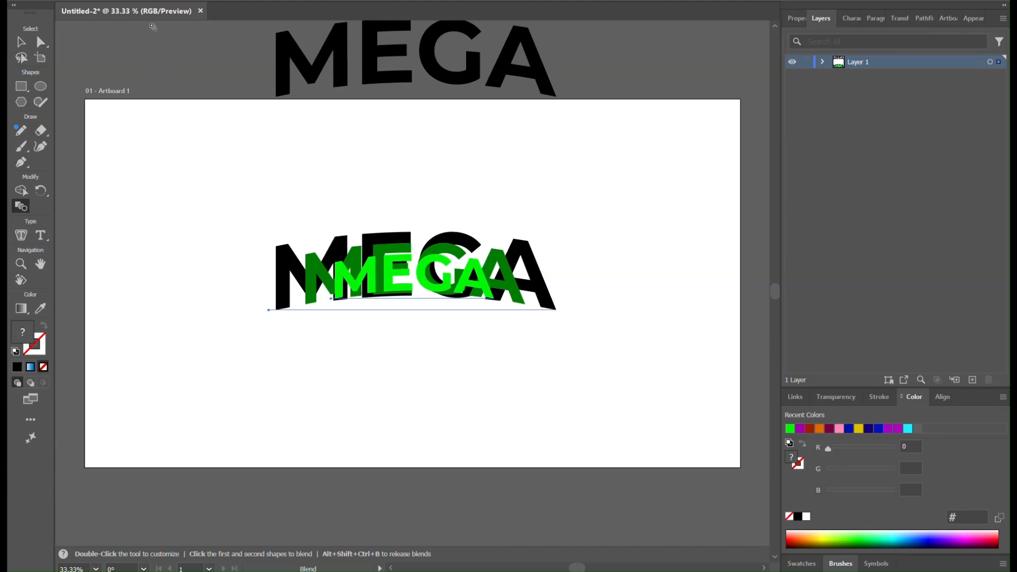
Step: Set the blend's spacing to Specified Steps with 40 steps
click(155, 1)
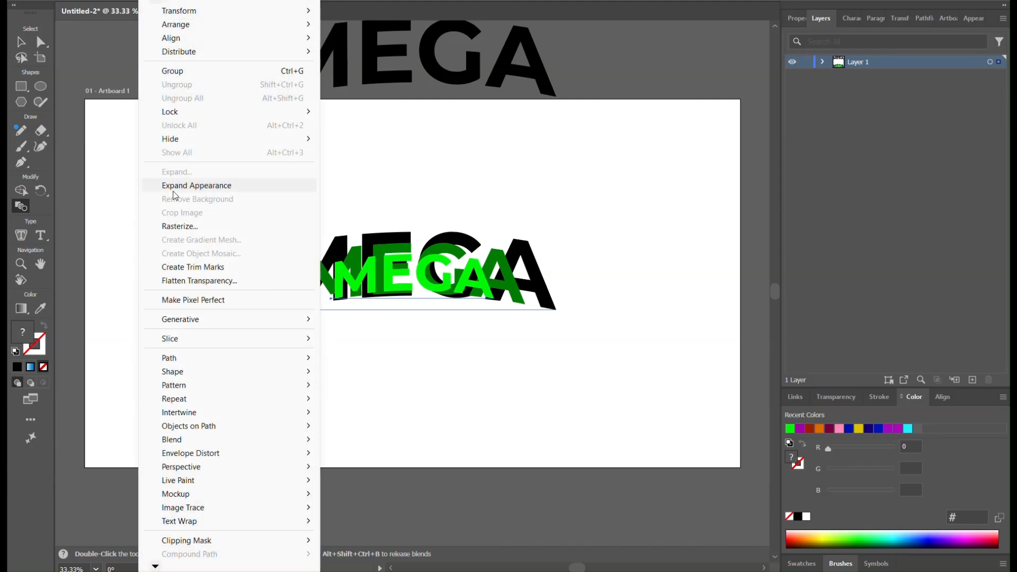
mouse_move(217, 444)
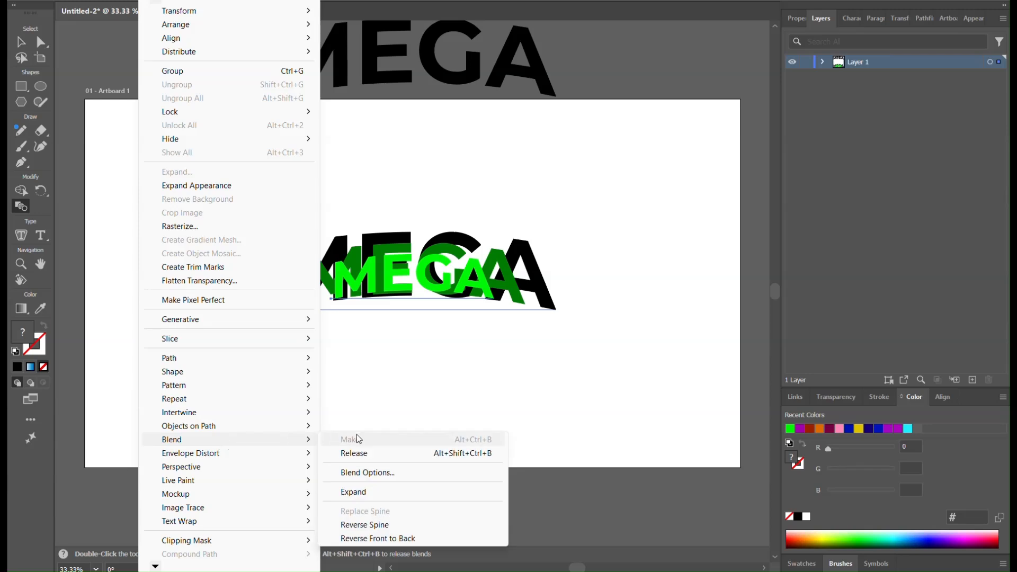
click(389, 473)
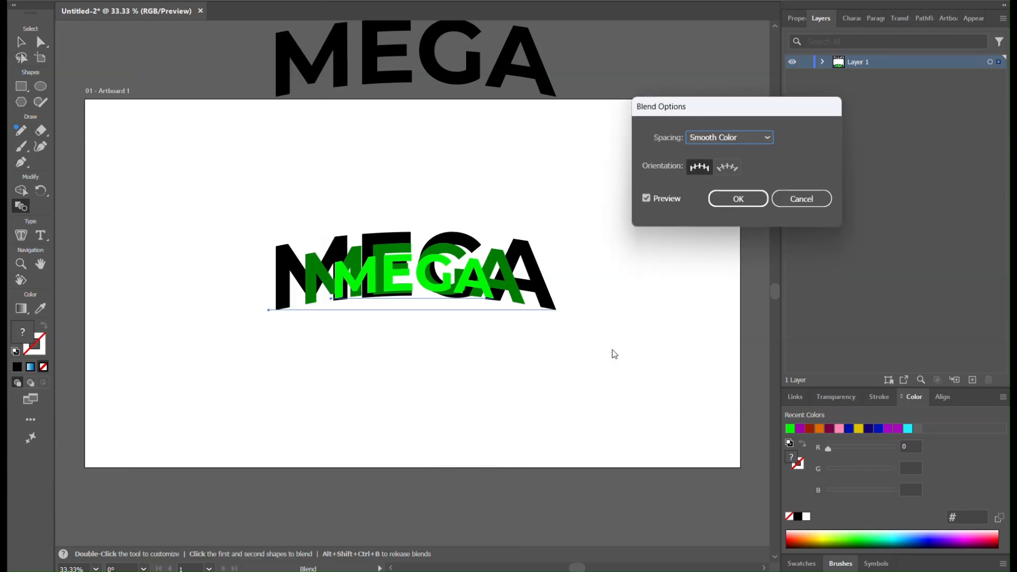
click(734, 135)
click(737, 168)
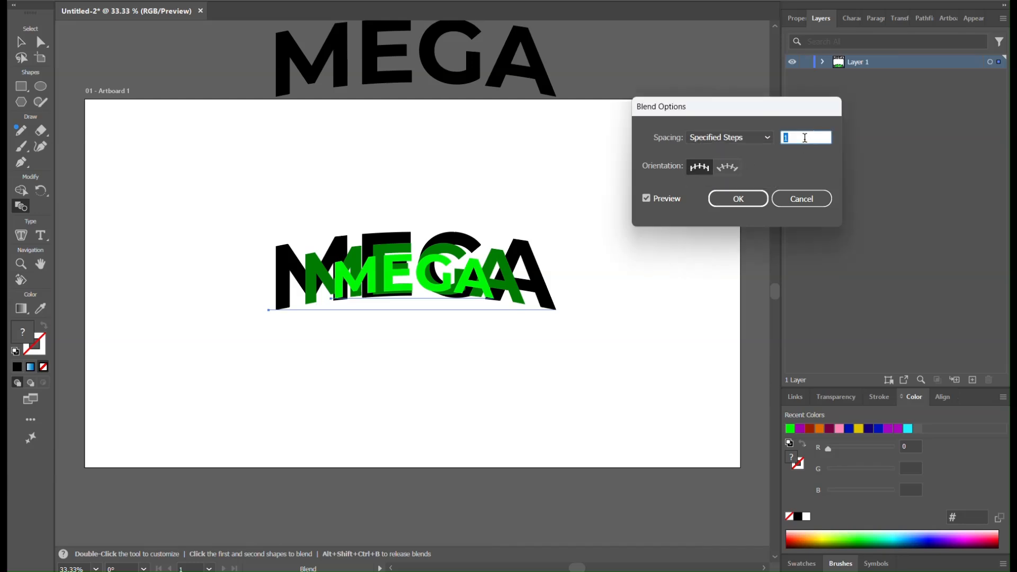
text(40)
click(729, 204)
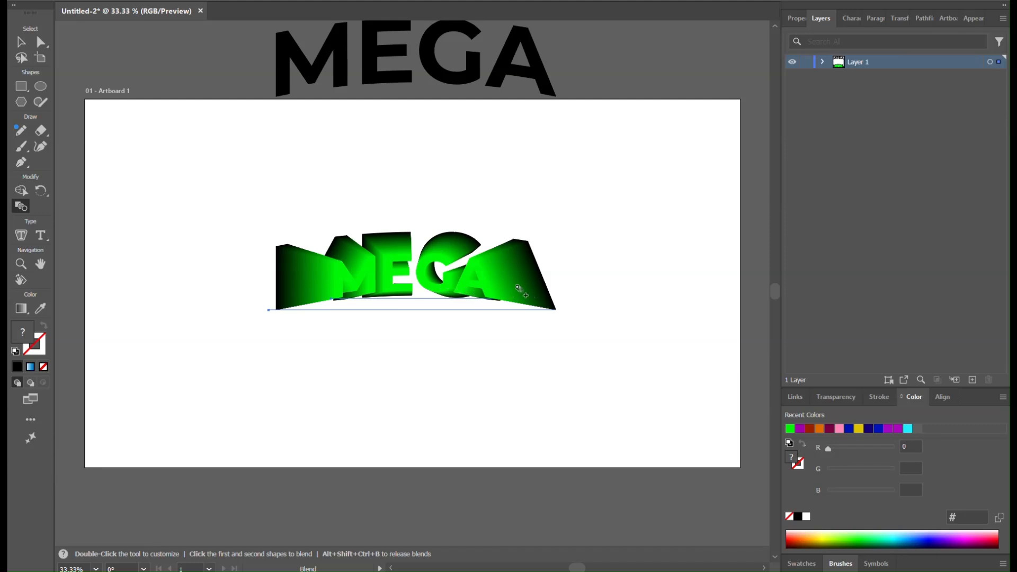
Step: Try reversing the MEGA blend's stacking order front to back
click(22, 42)
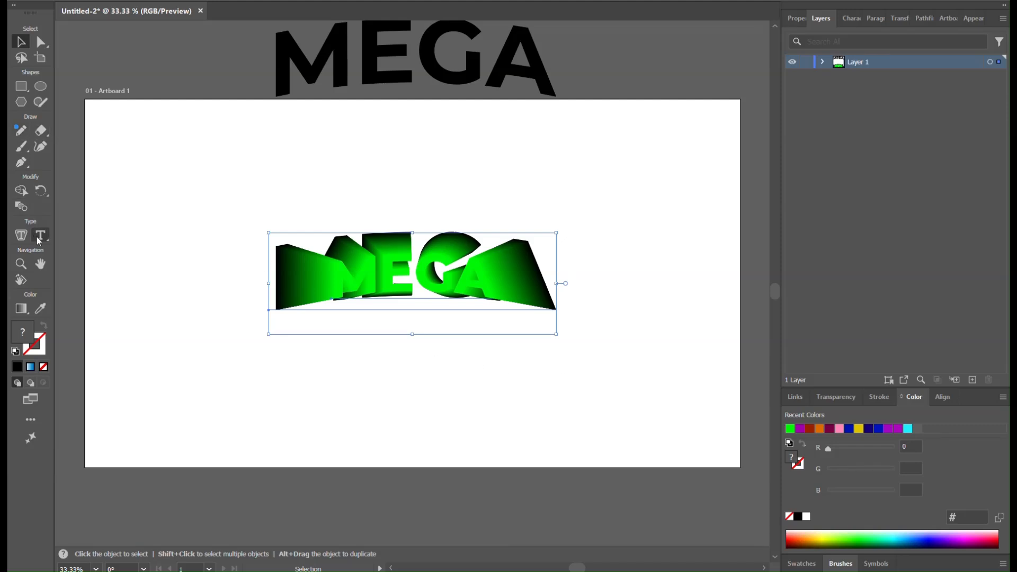
click(146, 1)
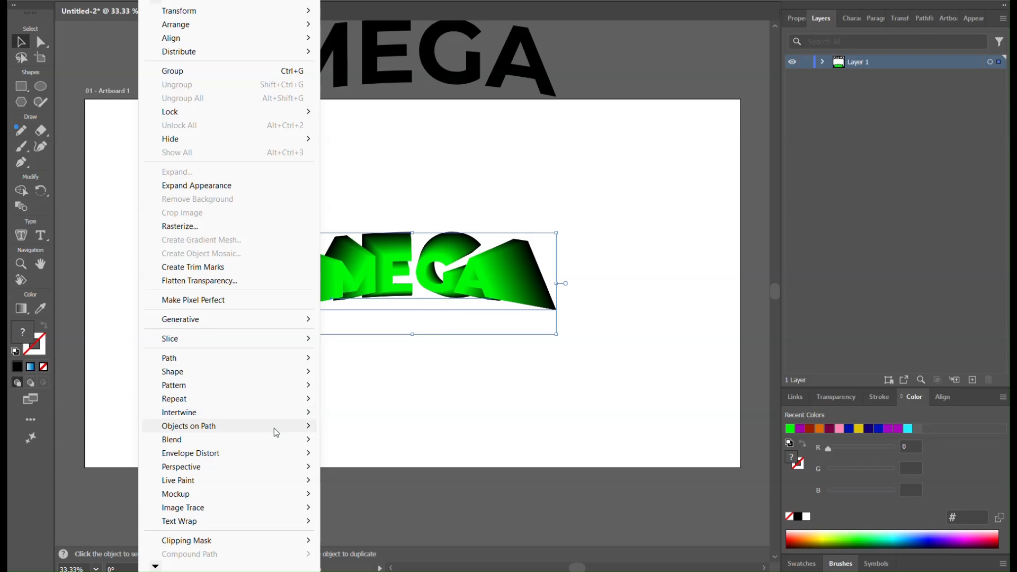
mouse_move(304, 440)
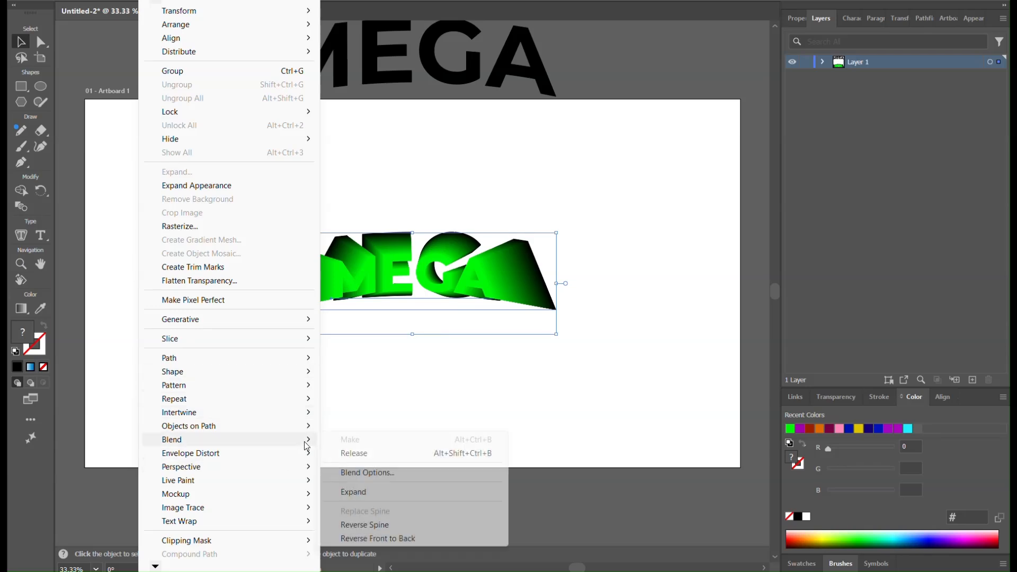
click(395, 537)
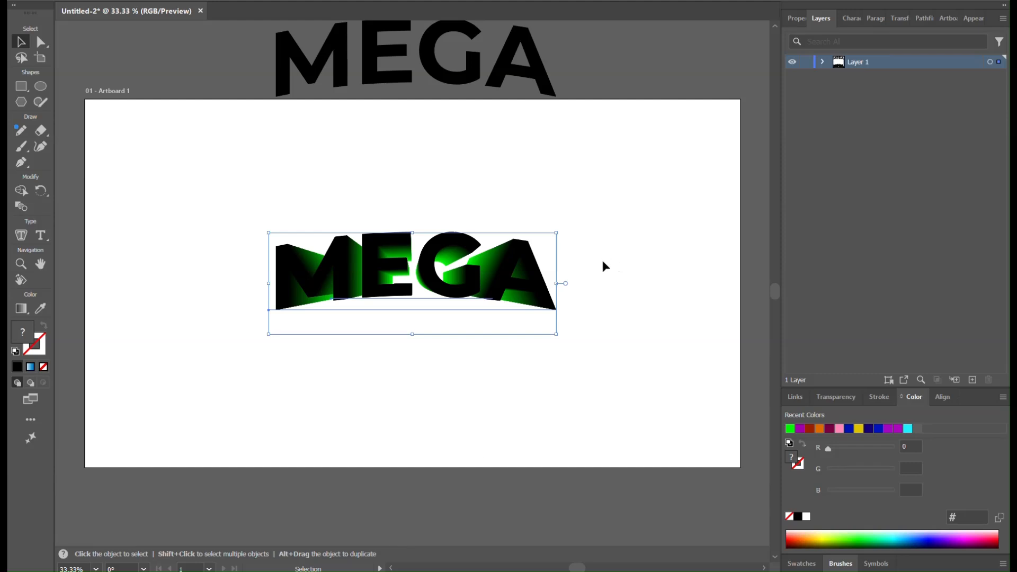
click(603, 265)
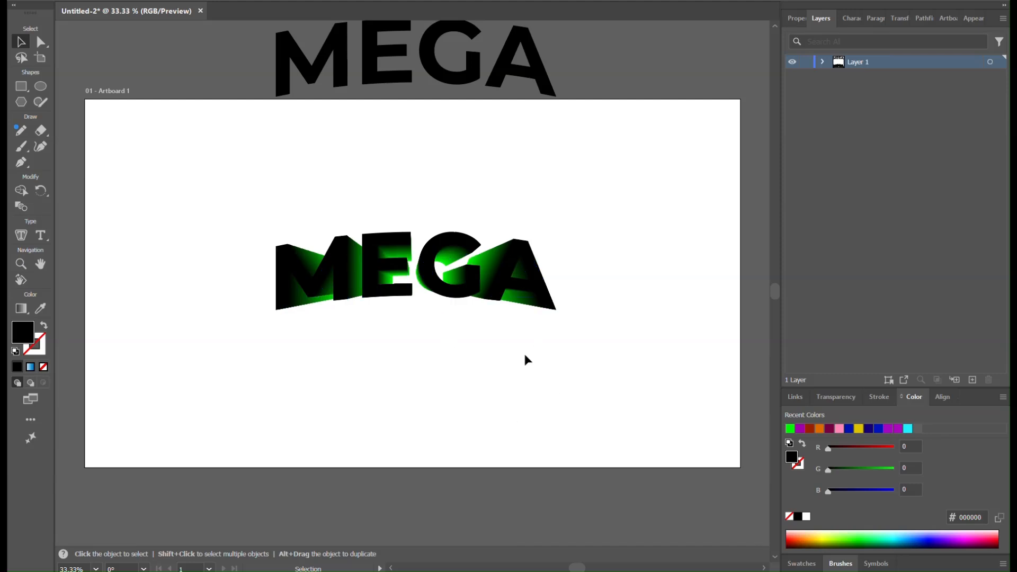
key(ctrl+z)
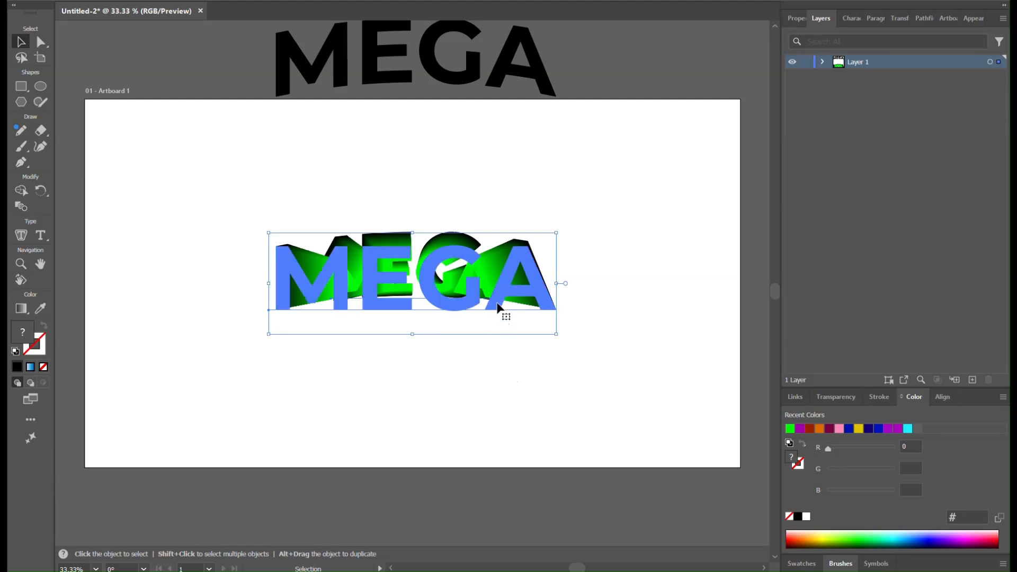
Step: Try isolating the blend and sending its small green MEGA text to the back
click(548, 130)
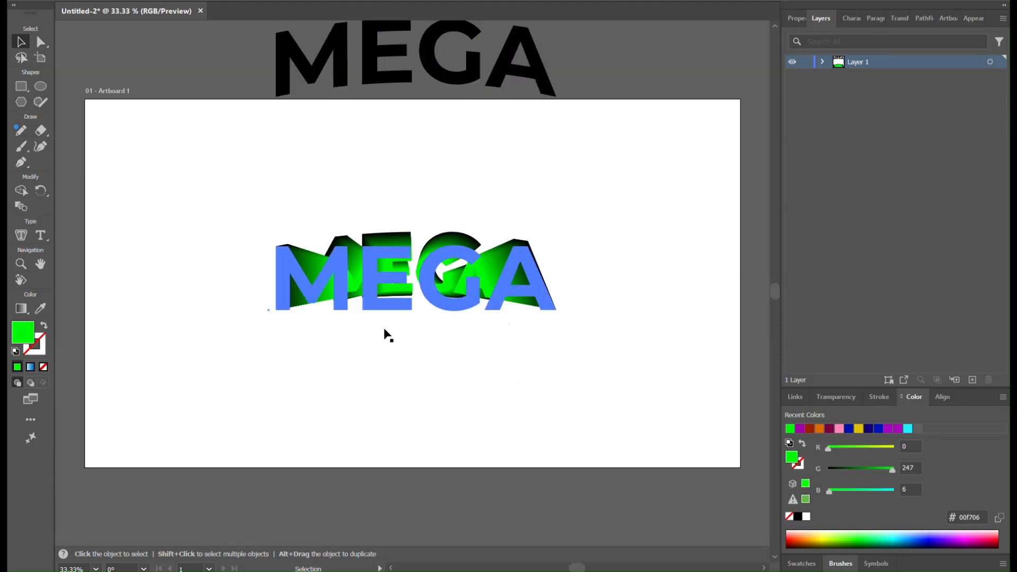
click(462, 292)
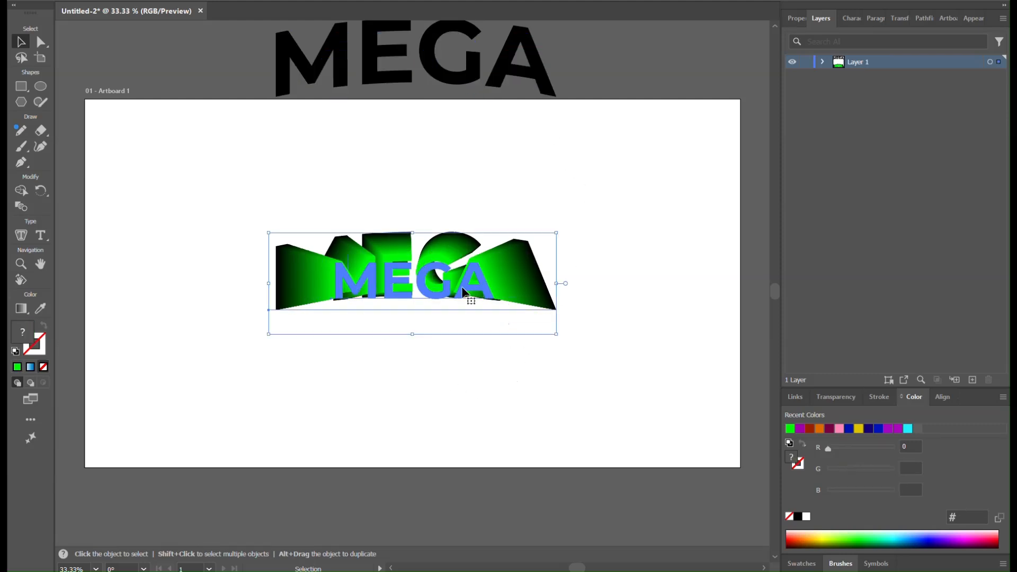
double_click(464, 293)
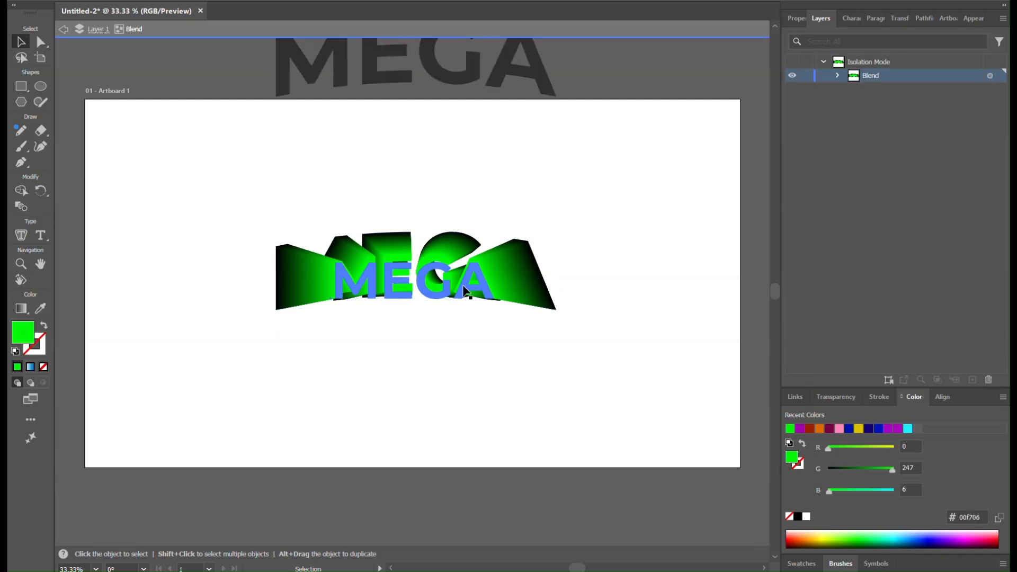
click(463, 296)
right_click(409, 286)
mouse_move(511, 492)
click(655, 519)
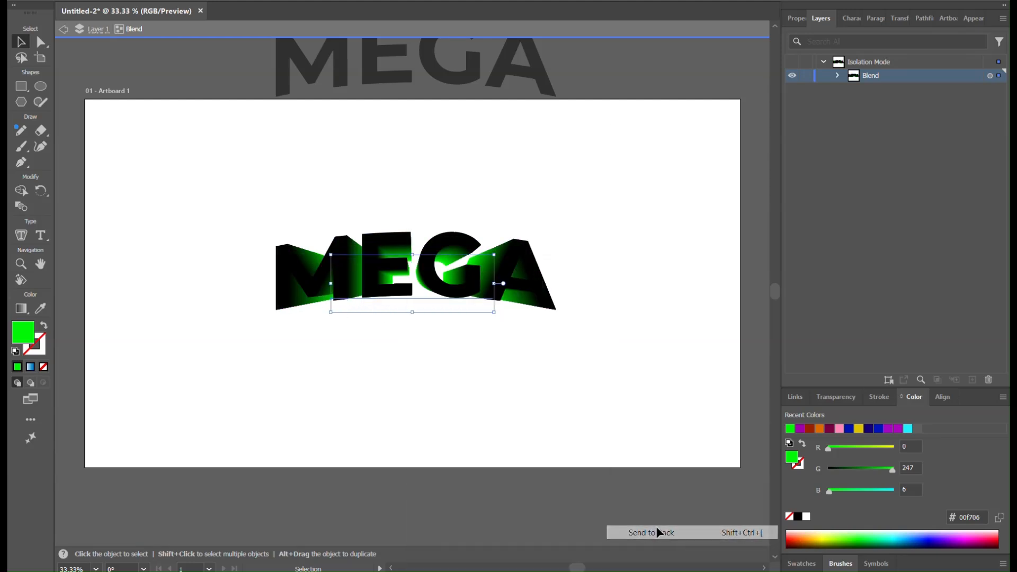
click(588, 320)
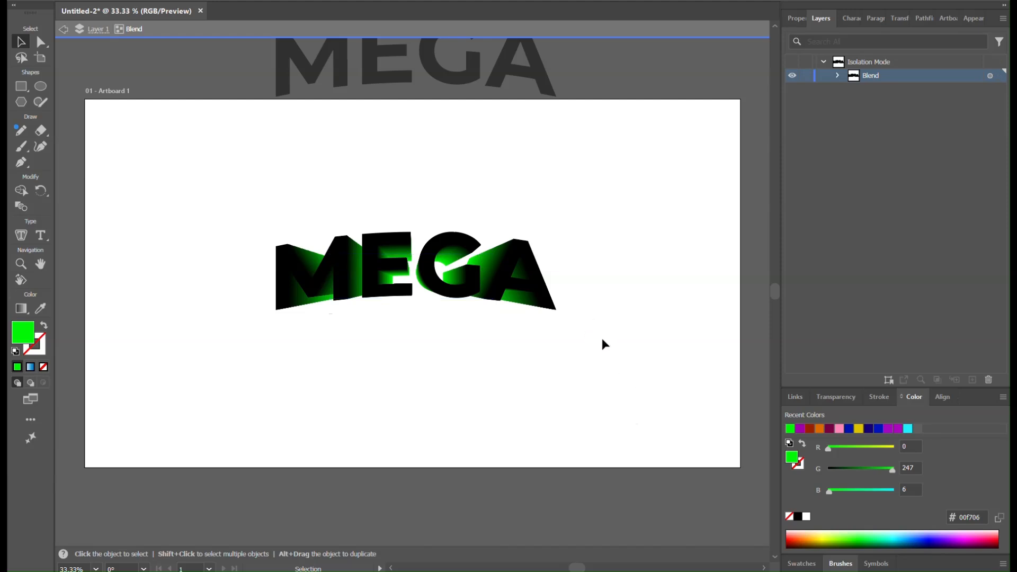
key(a)
double_click(587, 338)
key(v)
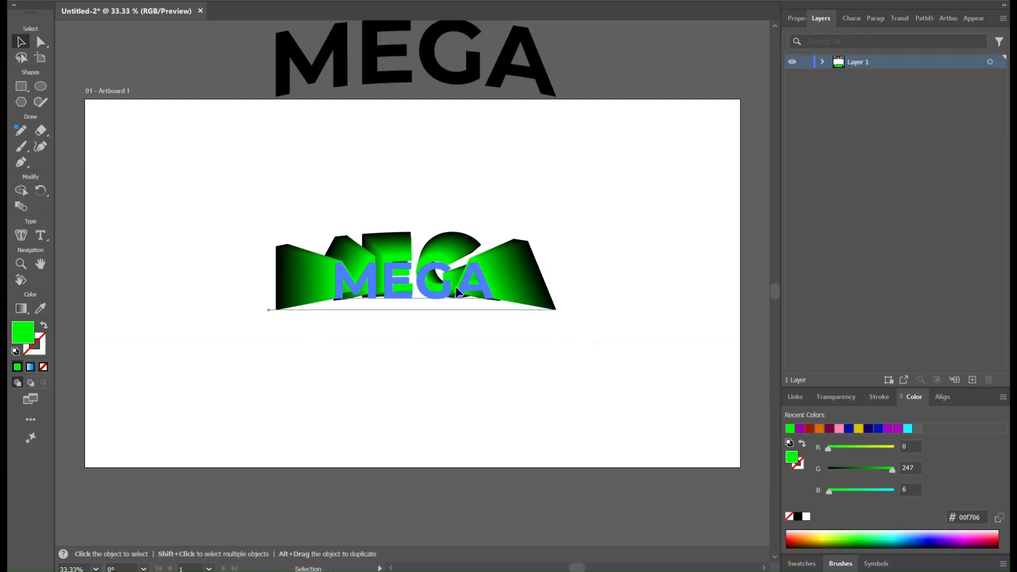
Step: Apply Reverse Front to Back to the selected black-and-green MEGA blend
click(370, 343)
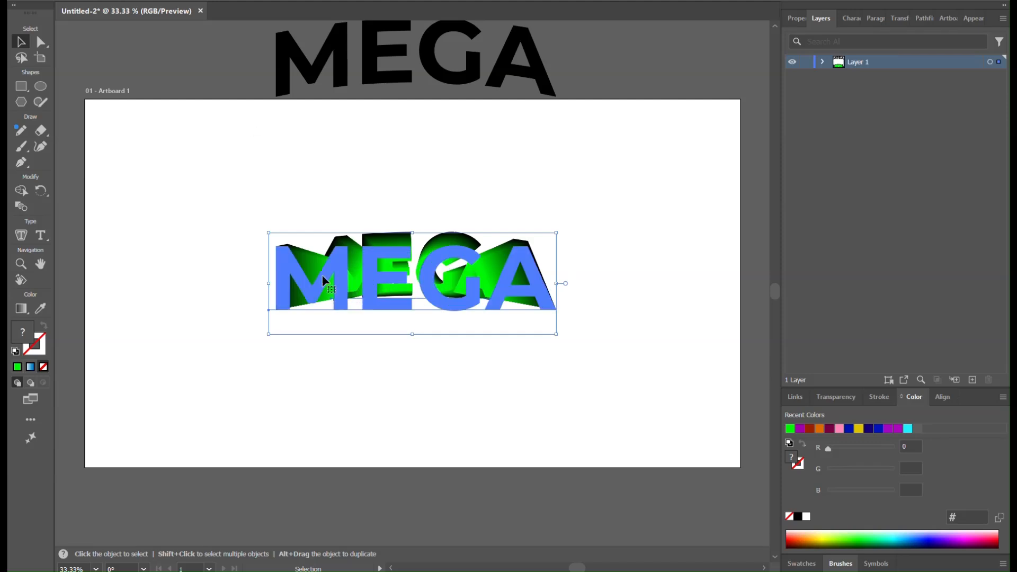
click(110, 2)
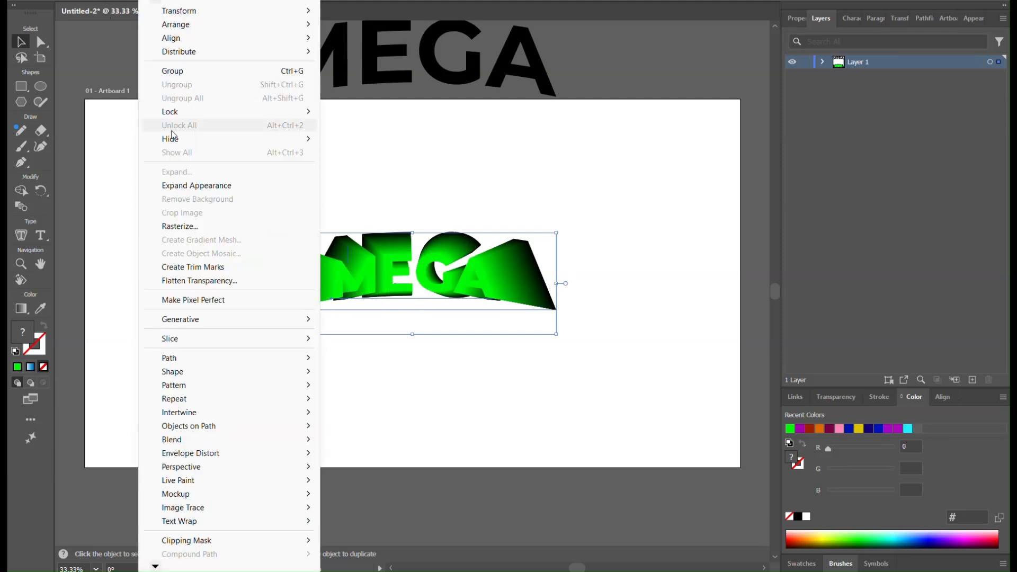
mouse_move(243, 439)
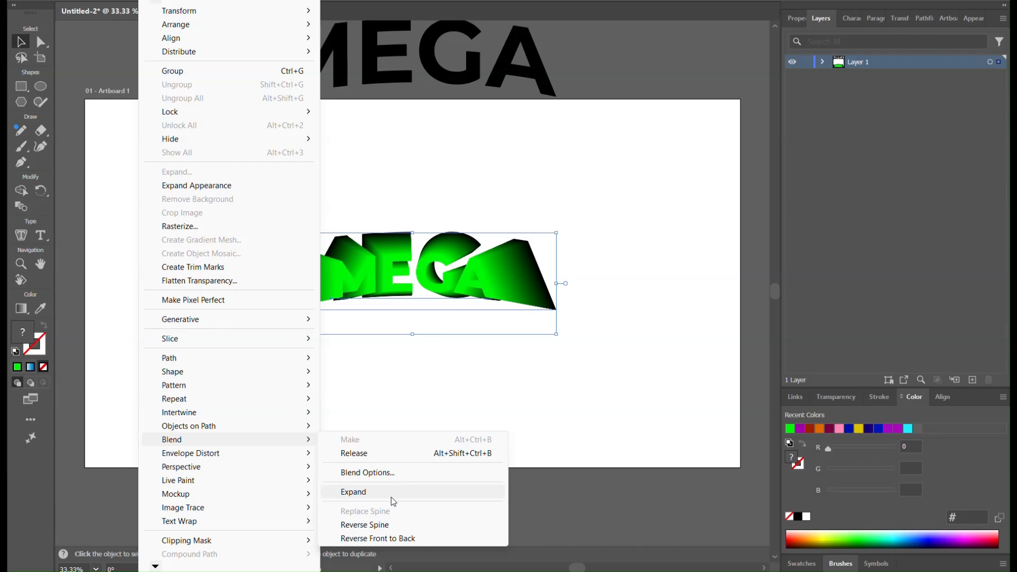
click(408, 538)
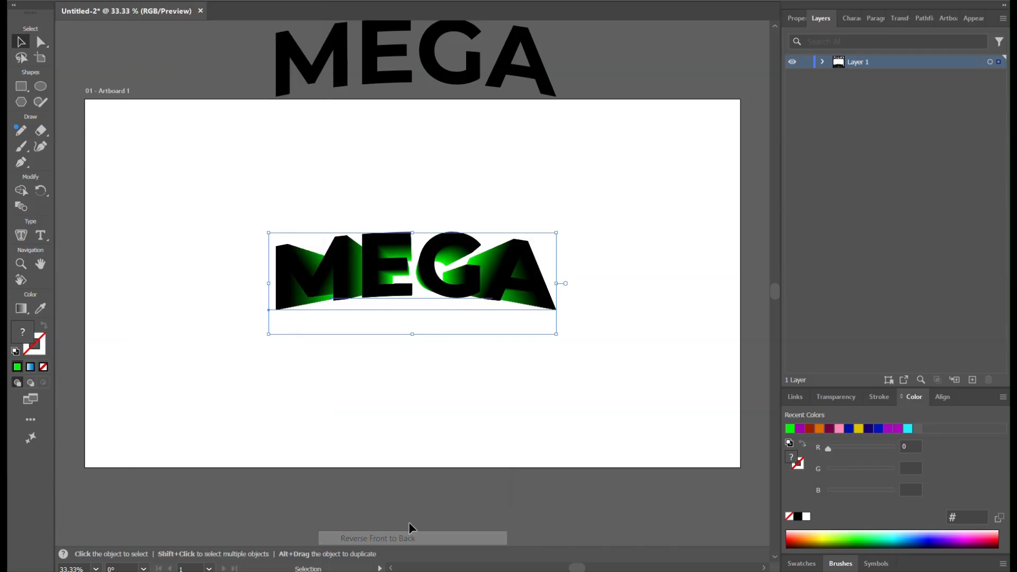
Step: Try moving the blend's large black MEGA text slightly to the left
click(363, 296)
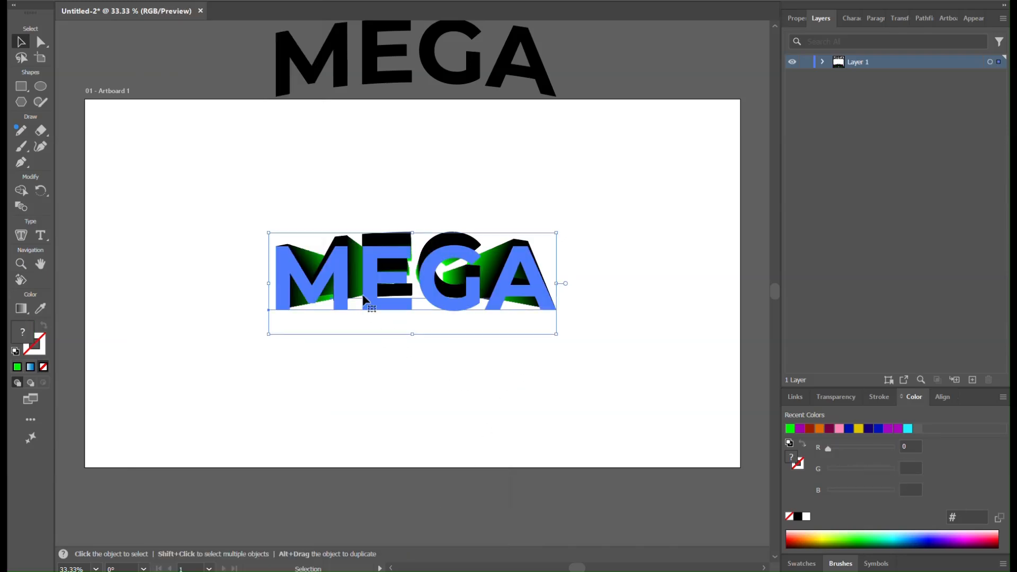
key(t)
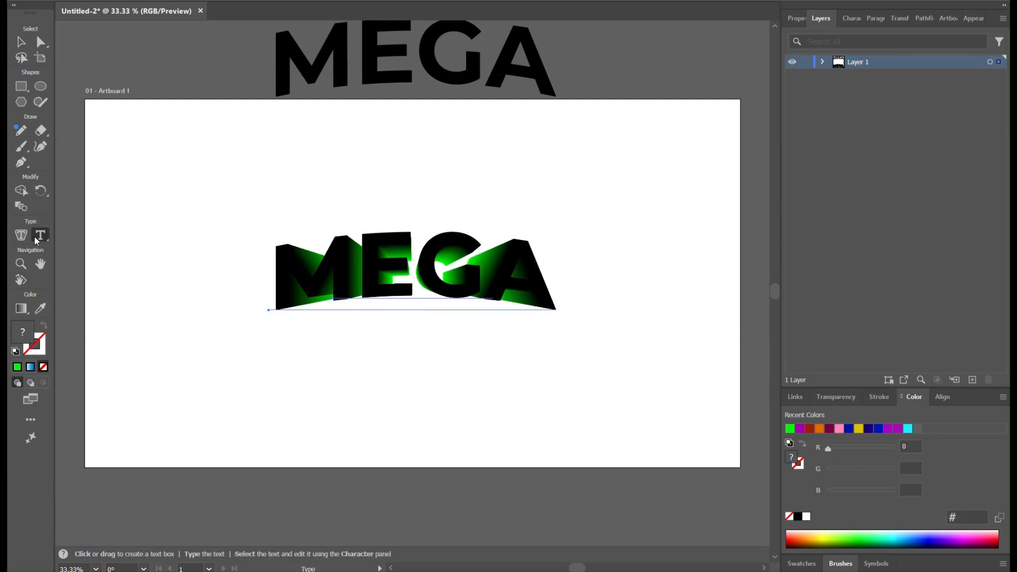
drag(412, 304, 574, 286)
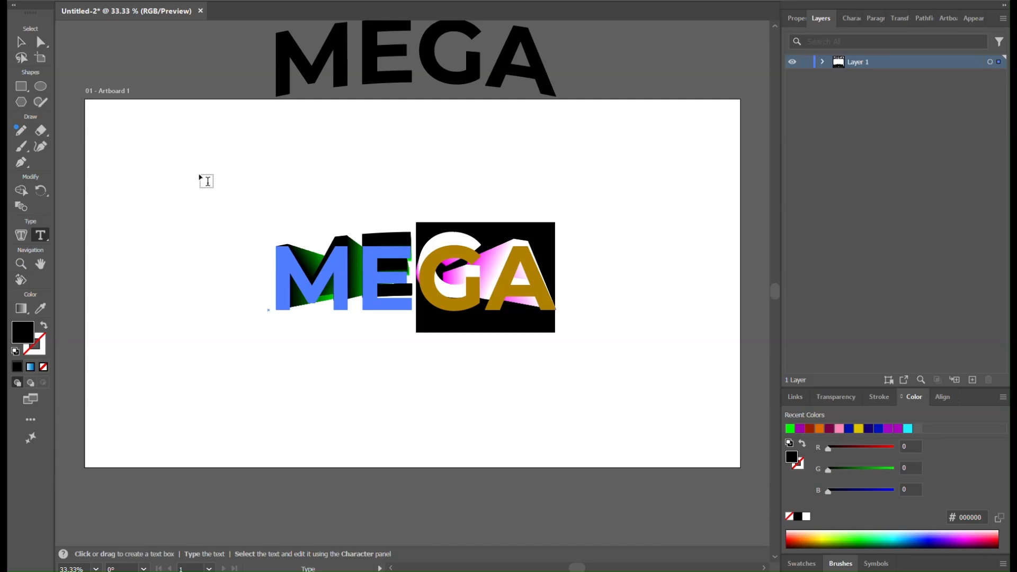
click(21, 42)
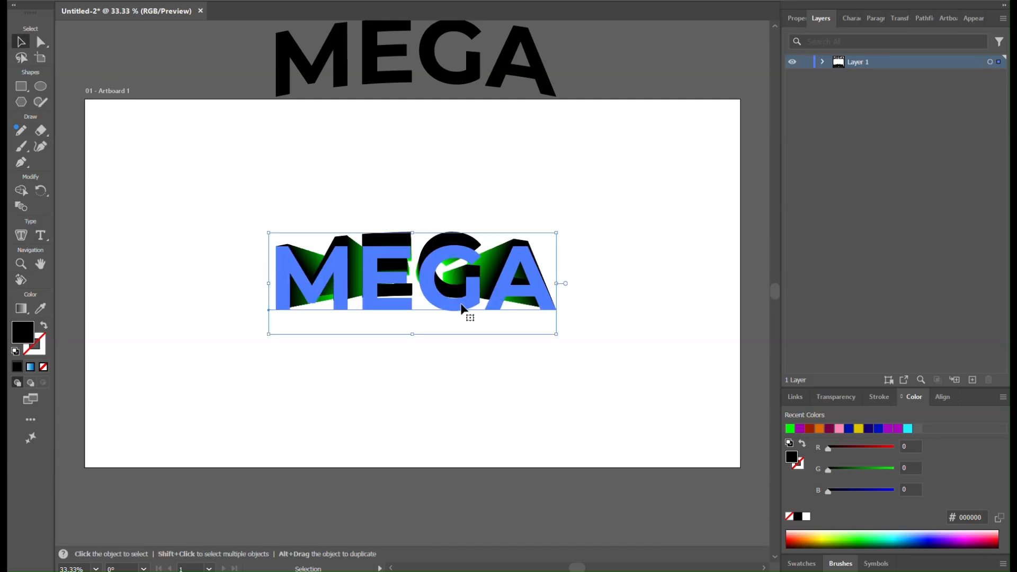
mouse_move(465, 296)
mouse_down()
mouse_move(469, 271)
mouse_move(459, 296)
mouse_up()
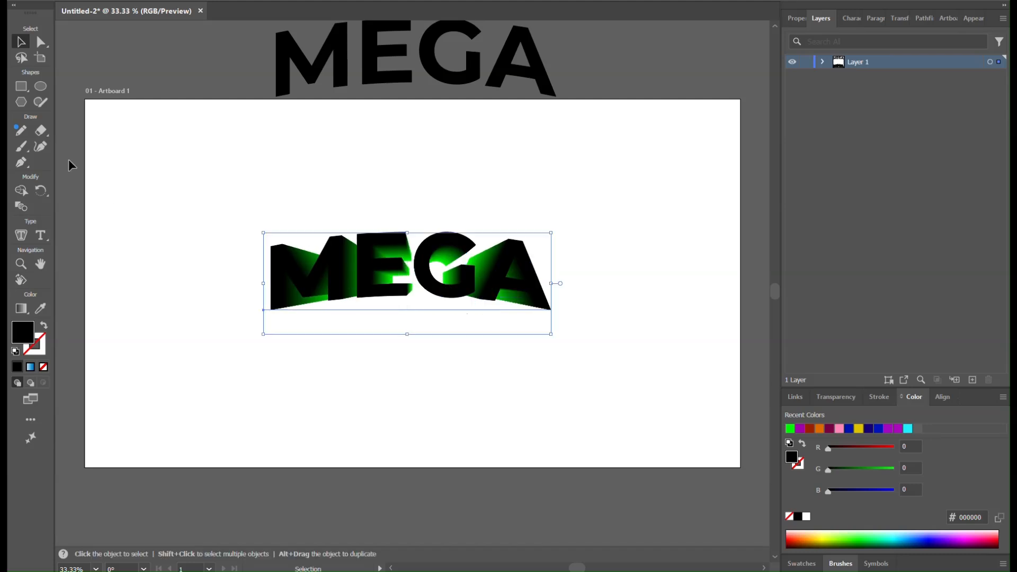
Step: Try replacing the blend's large black MEGA text with SALE and centering the word over the green text
click(40, 235)
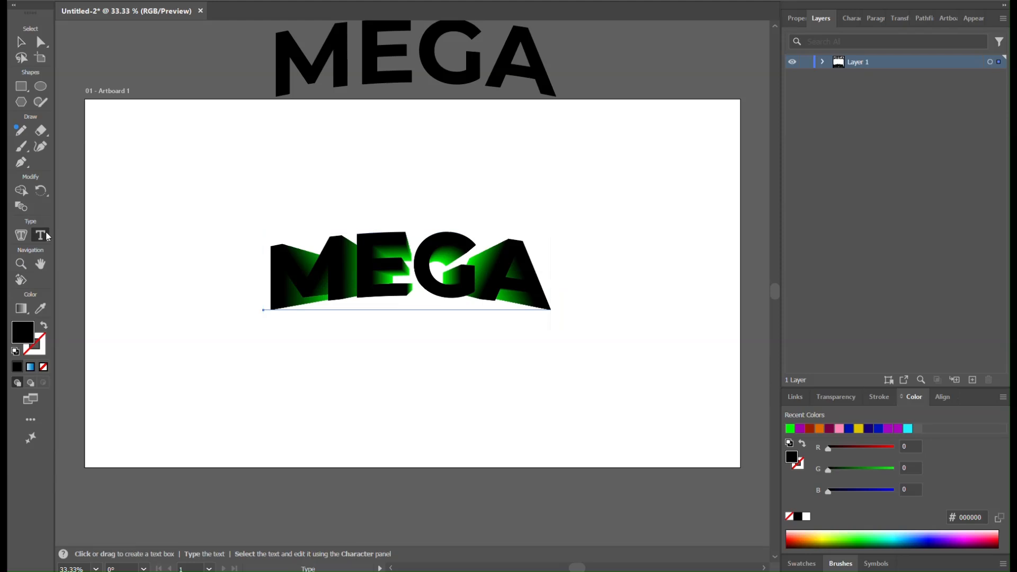
drag(362, 283, 502, 285)
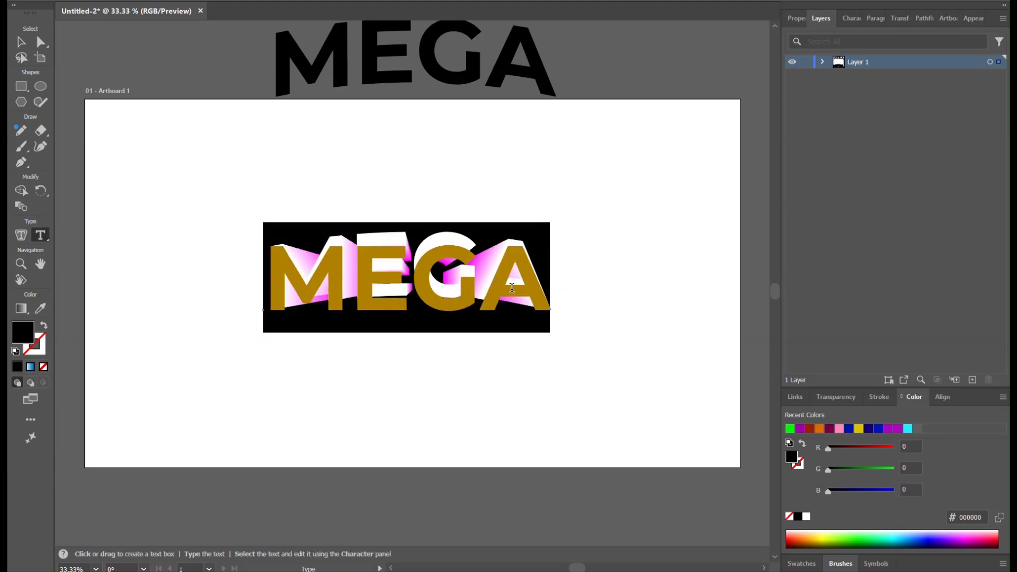
text(SALE)
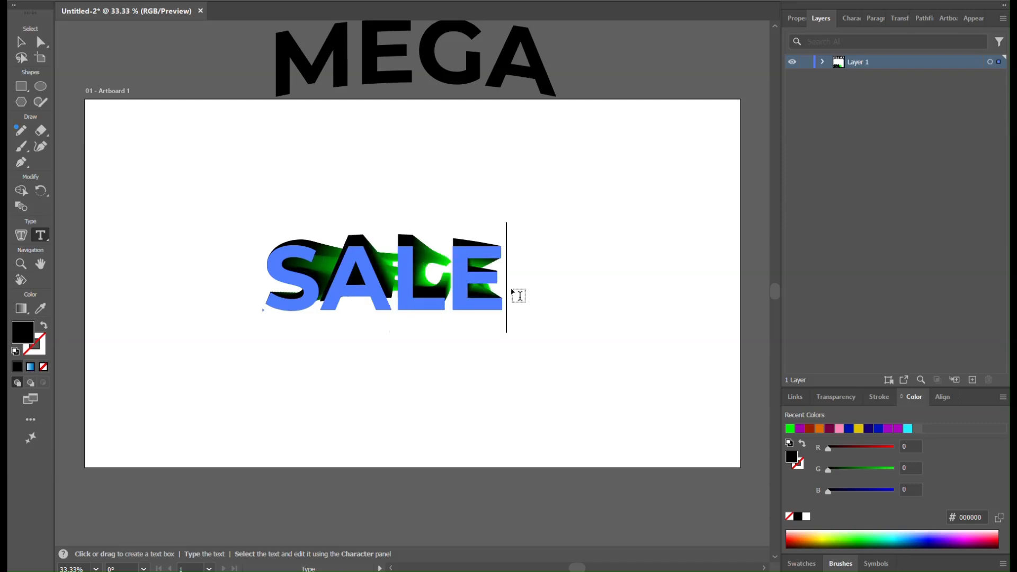
click(22, 43)
click(408, 292)
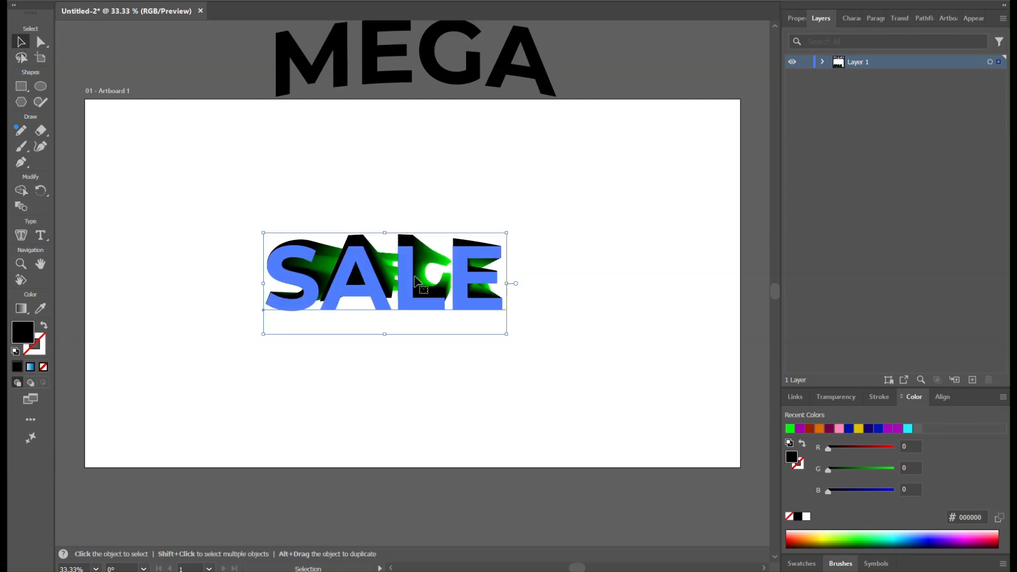
drag(460, 300, 491, 299)
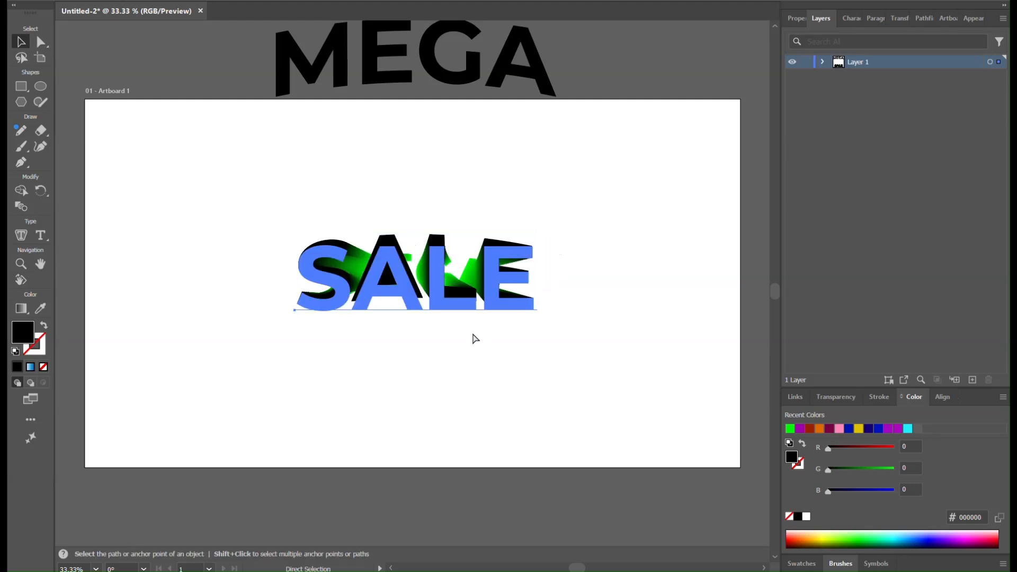
key(ctrl+z)
key(ctrl+z)
Step: Move the blend's large black MEGA text slightly down
mouse_move(473, 295)
mouse_down()
mouse_move(477, 286)
mouse_move(471, 302)
mouse_move(478, 299)
mouse_up()
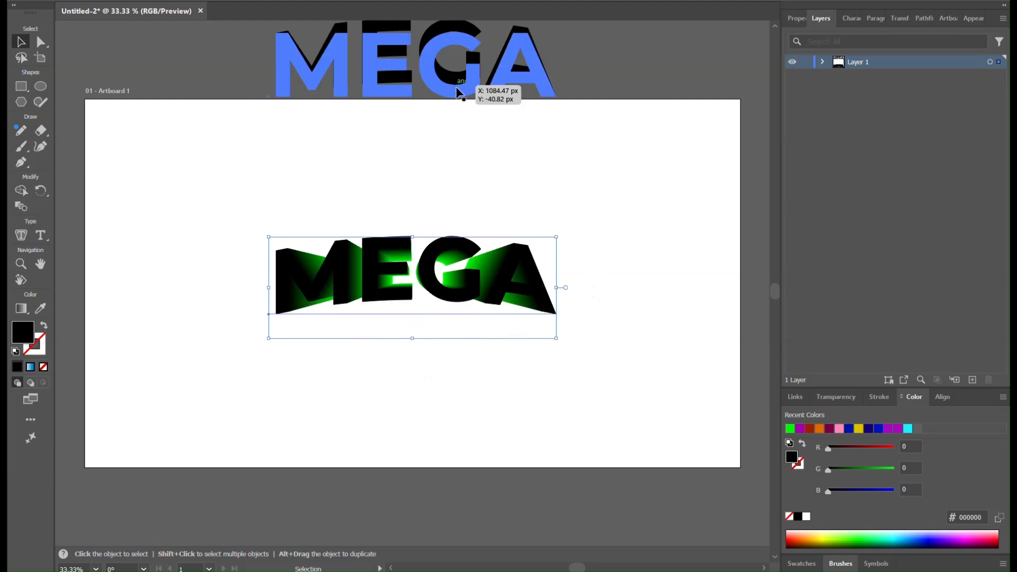
click(479, 91)
drag(468, 85, 428, 302)
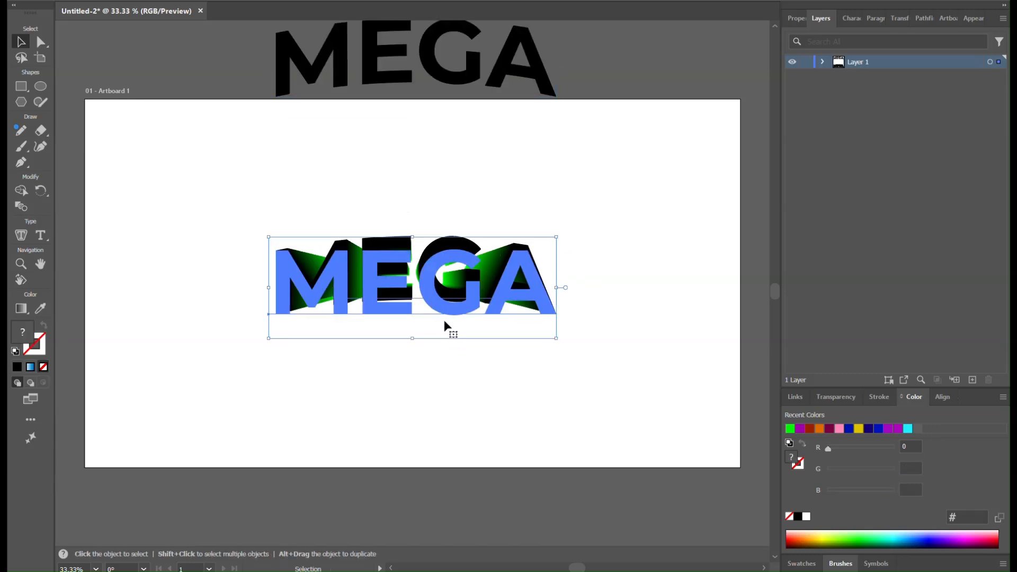
Step: Copy the large black MEGA text from inside the isolated blend and paste it in front, in place, outside the blend
double_click(433, 306)
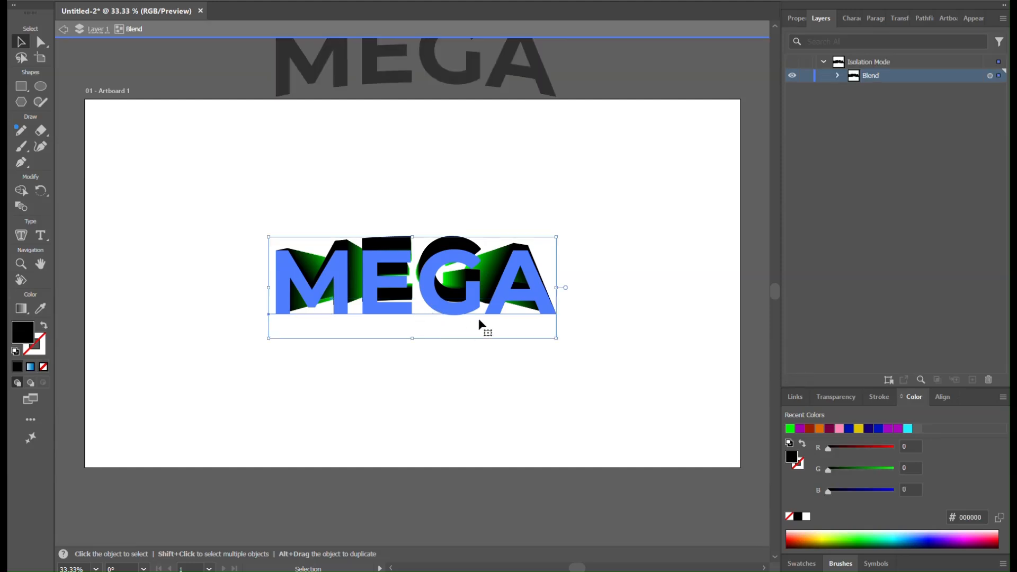
key(ctrl+c)
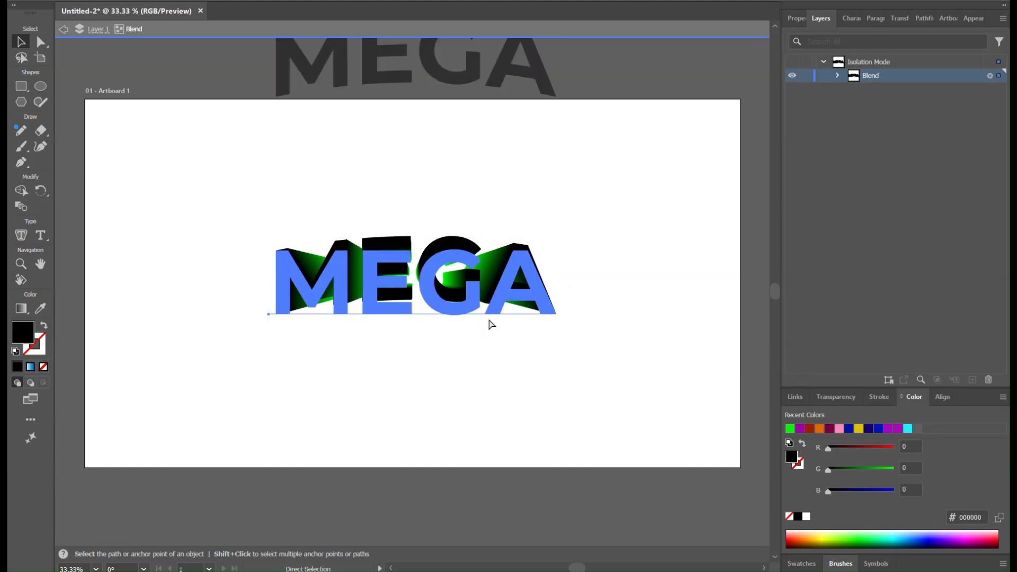
click(644, 271)
double_click(643, 271)
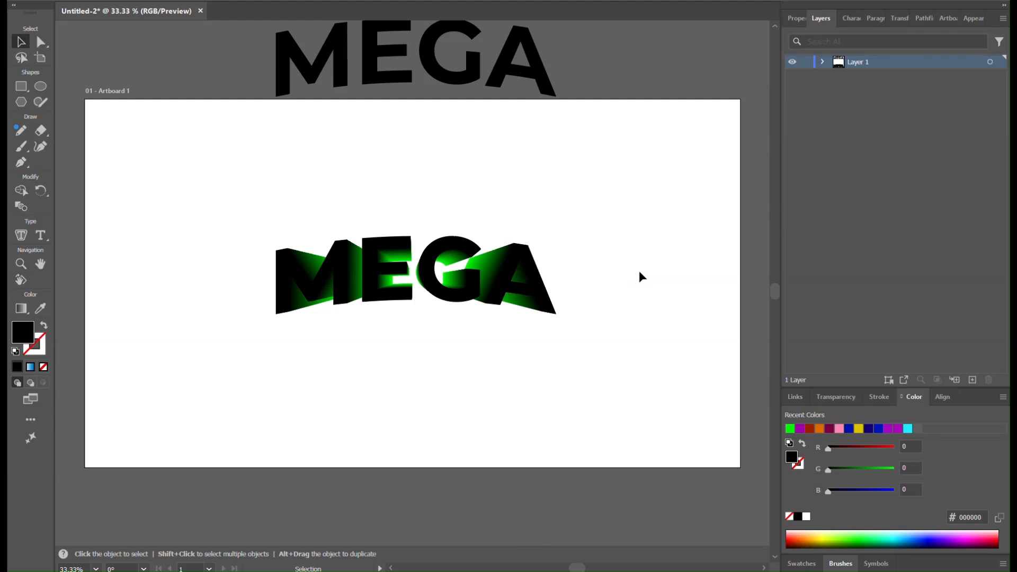
key(ctrl)
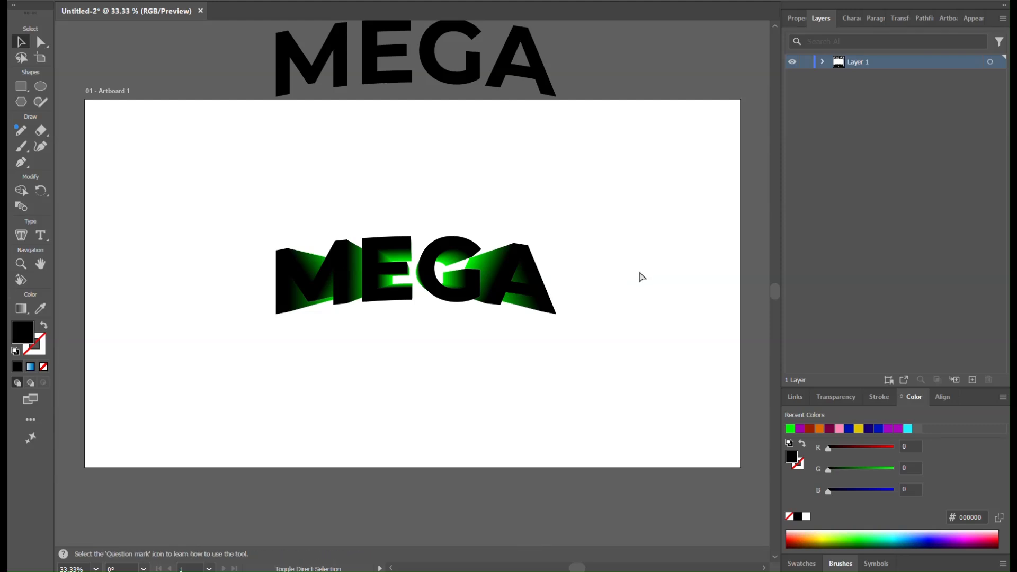
key(ctrl+f)
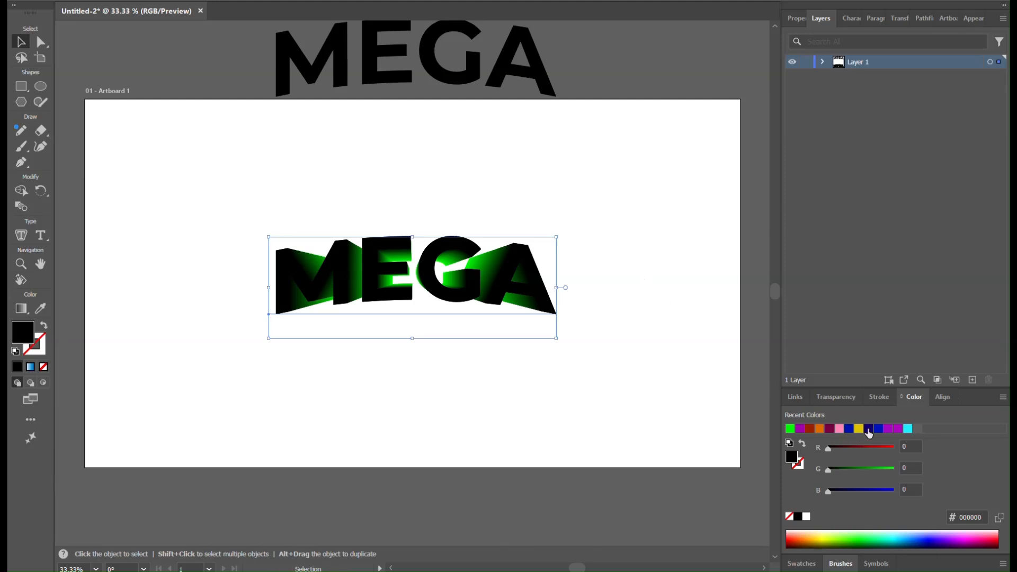
Step: Fill the pasted front MEGA text with the purple recent color #a608bd
click(891, 429)
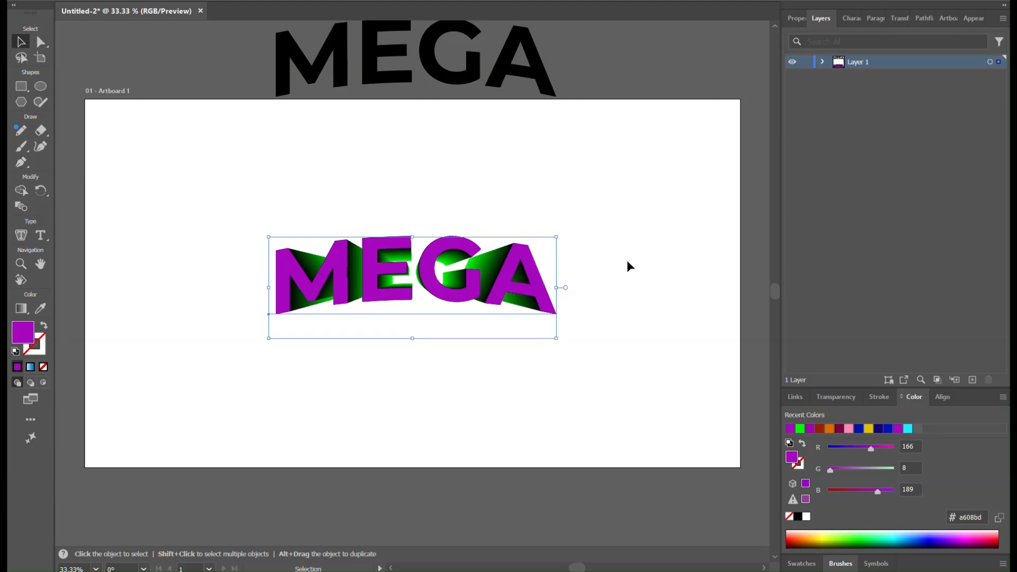
drag(634, 241, 209, 411)
click(533, 406)
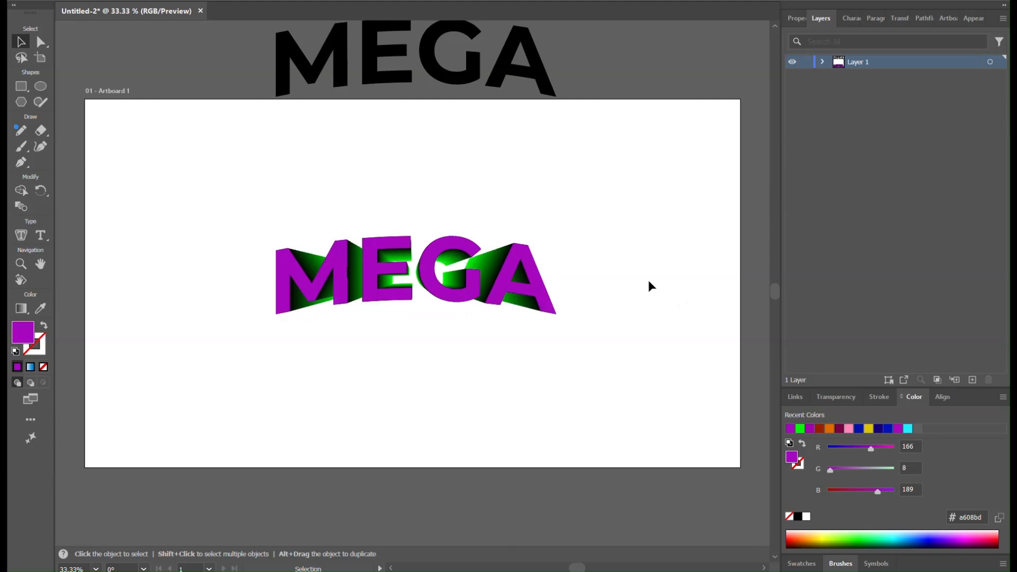
Step: Scale the purple MEGA text and the blend together around their center to about 1.6 times their size
drag(627, 221, 232, 381)
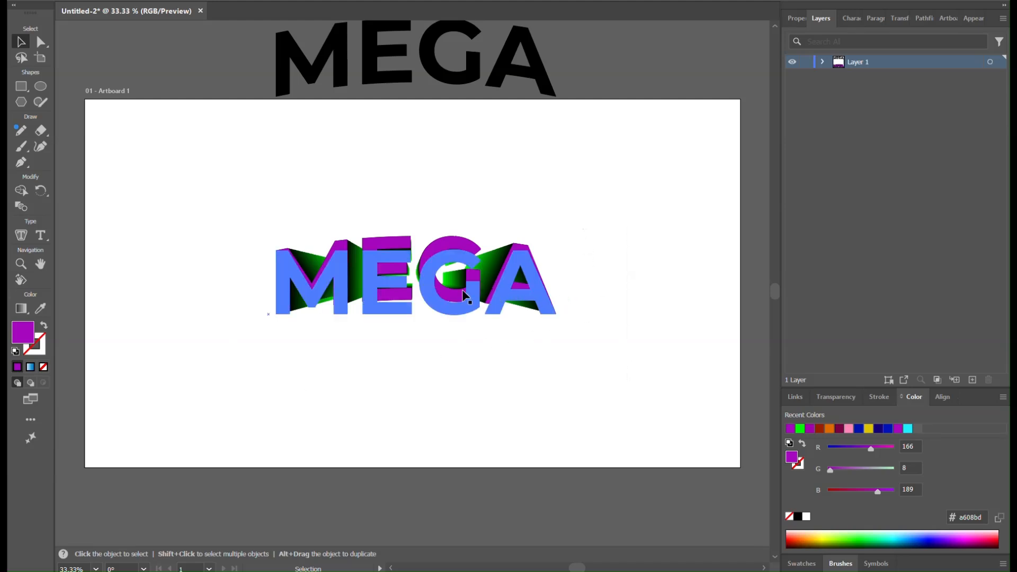
click(40, 235)
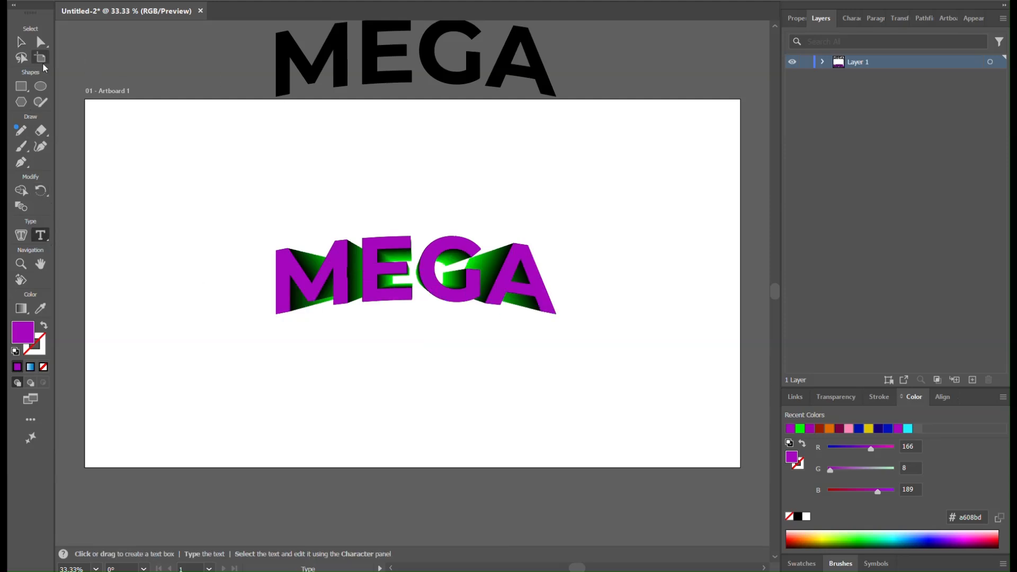
click(20, 43)
drag(206, 175, 656, 397)
drag(557, 339, 643, 412)
click(558, 415)
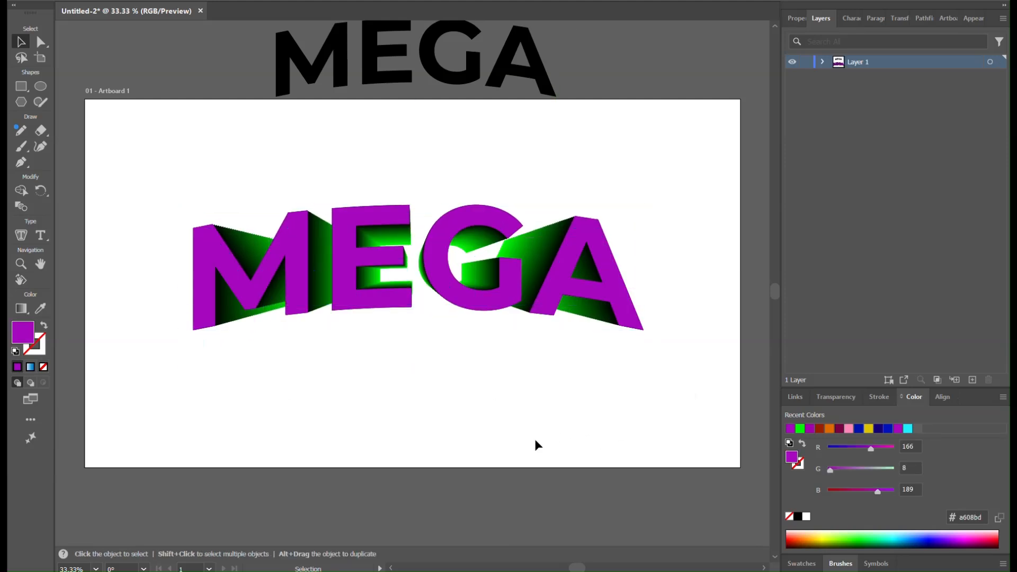